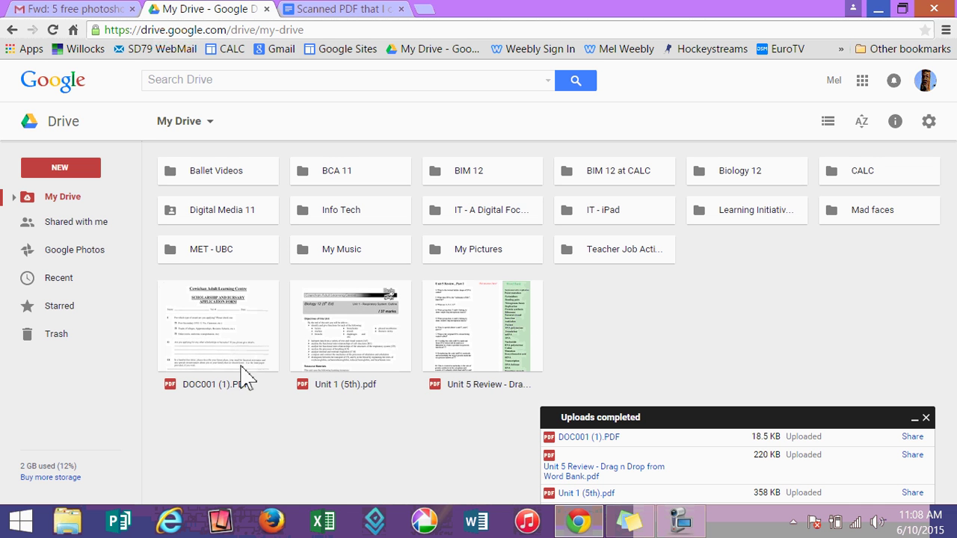
Step: Select the uploaded PDF tiles in My Drive, then close the Uploads completed summary
left_click(234, 329)
left_click(356, 327)
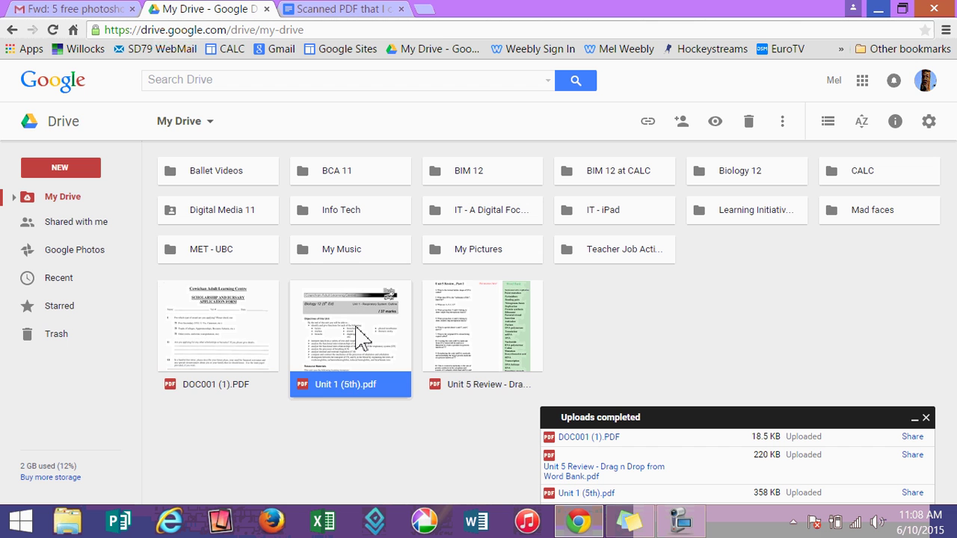
left_click(459, 341)
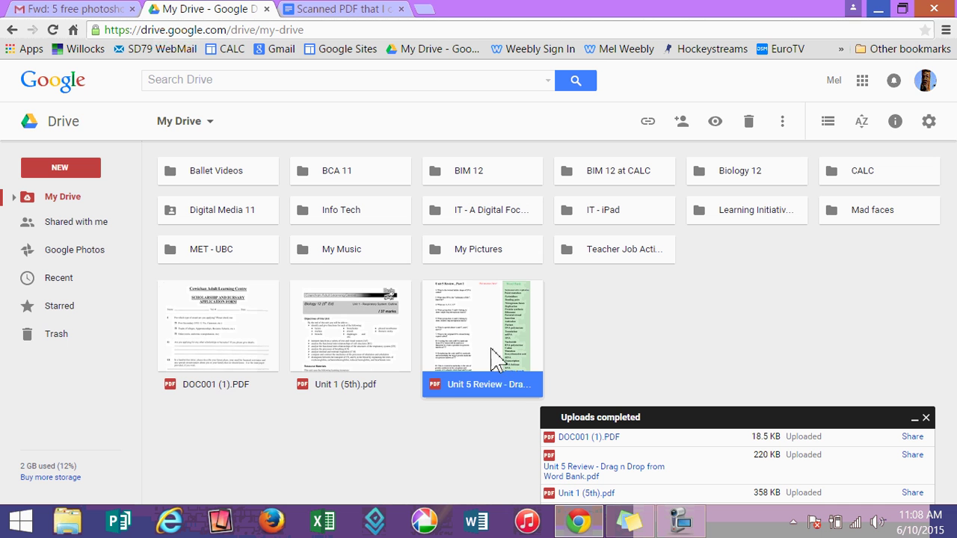
left_click(249, 364)
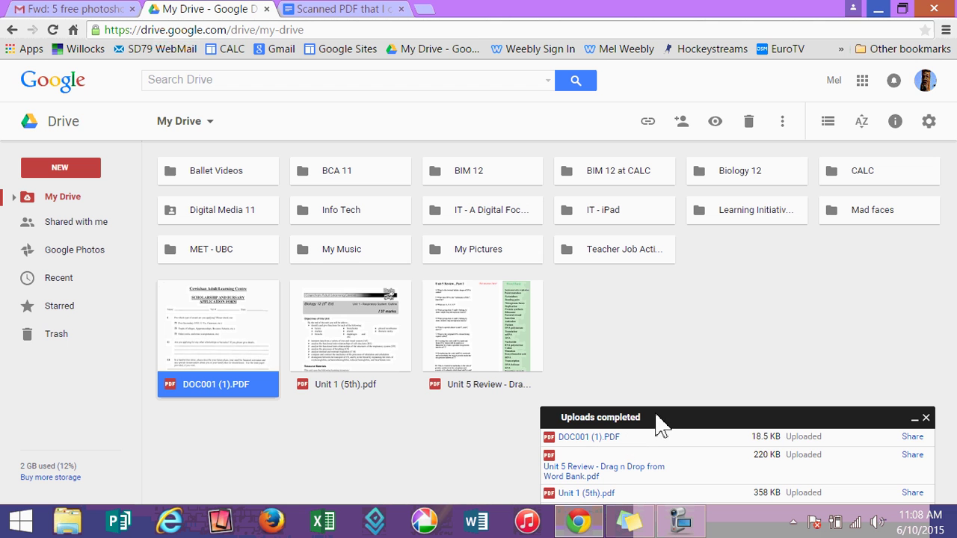
left_click(925, 417)
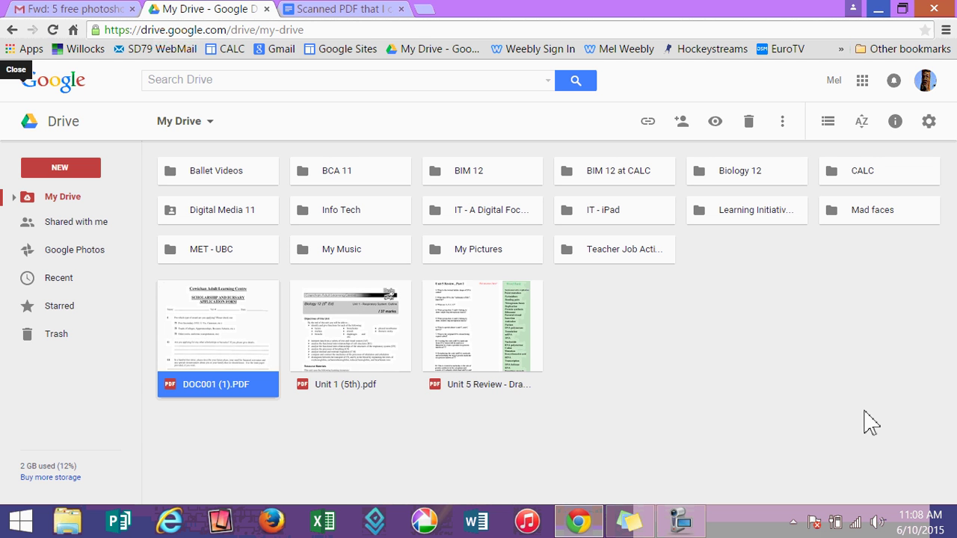
Step: Upload DOC001 (2).PDF from the Grad Info folder into My Drive
right_click(628, 389)
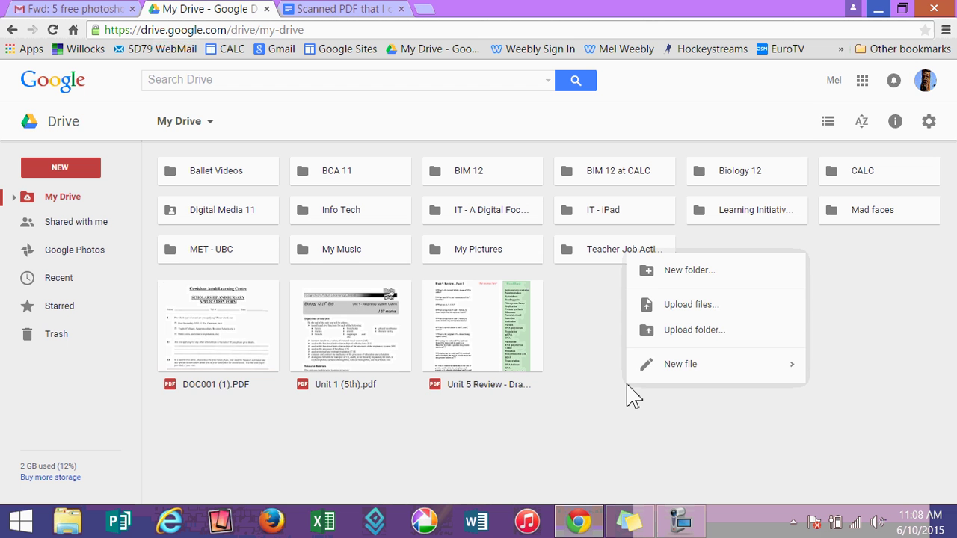
left_click(687, 306)
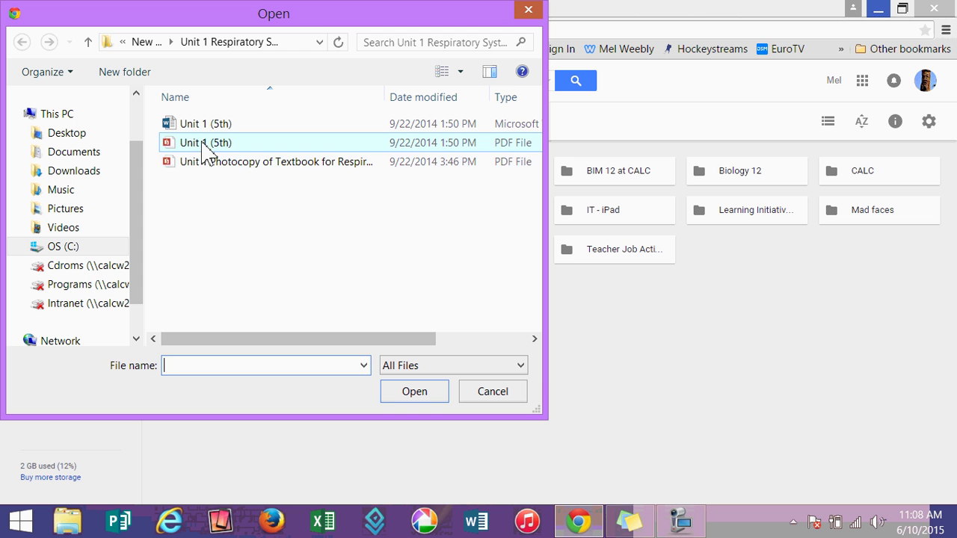
left_click(147, 42)
left_click(147, 43)
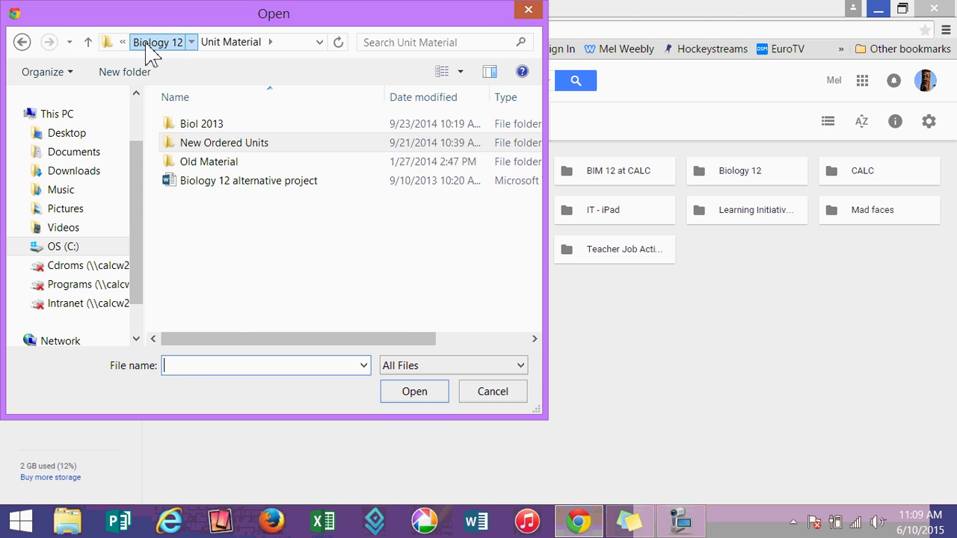
left_click(147, 42)
left_click(147, 43)
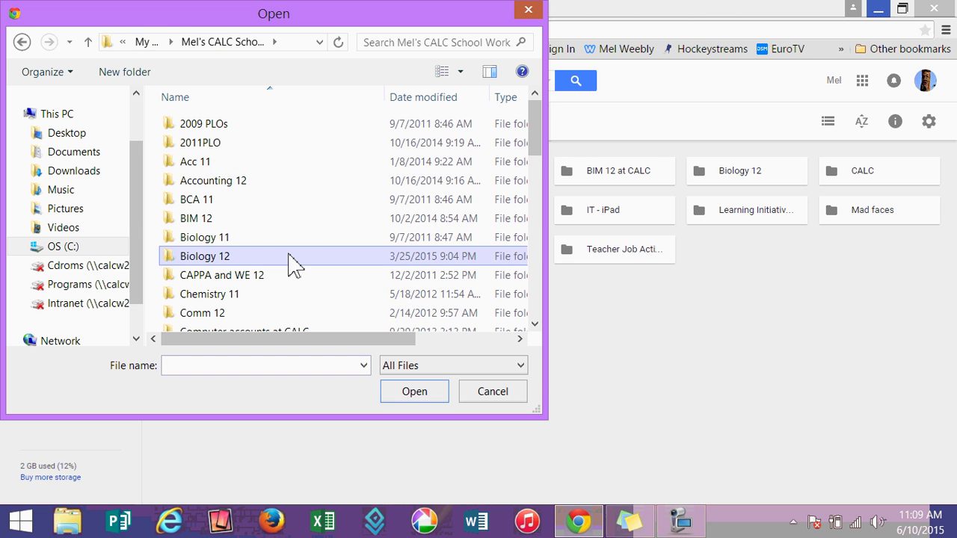
scroll(291, 263, "down", 5)
double_click(192, 118)
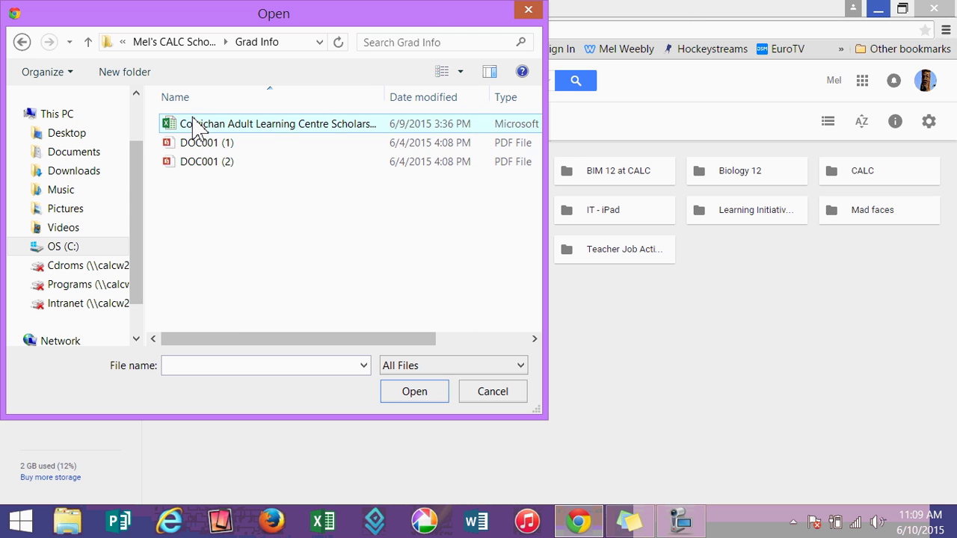
double_click(209, 163)
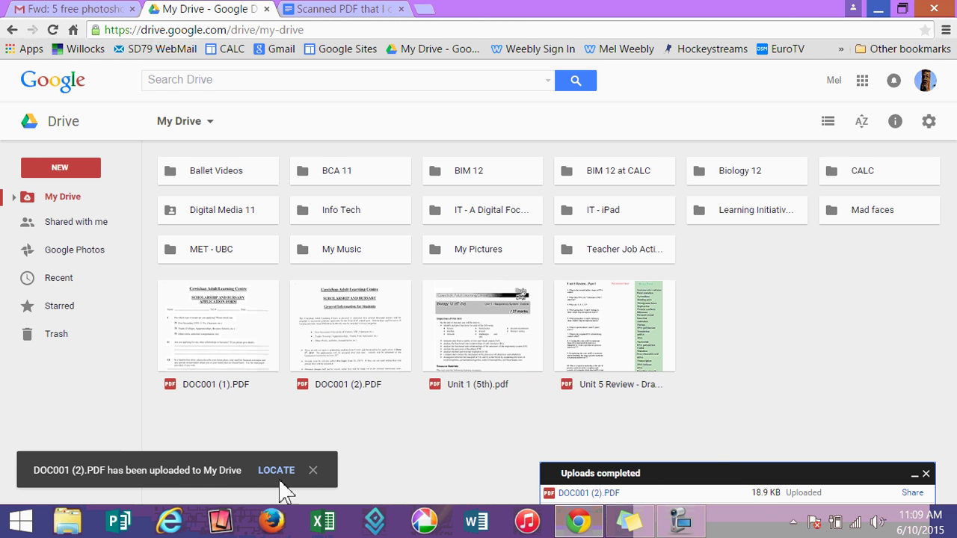
left_click(366, 325)
left_click(198, 334)
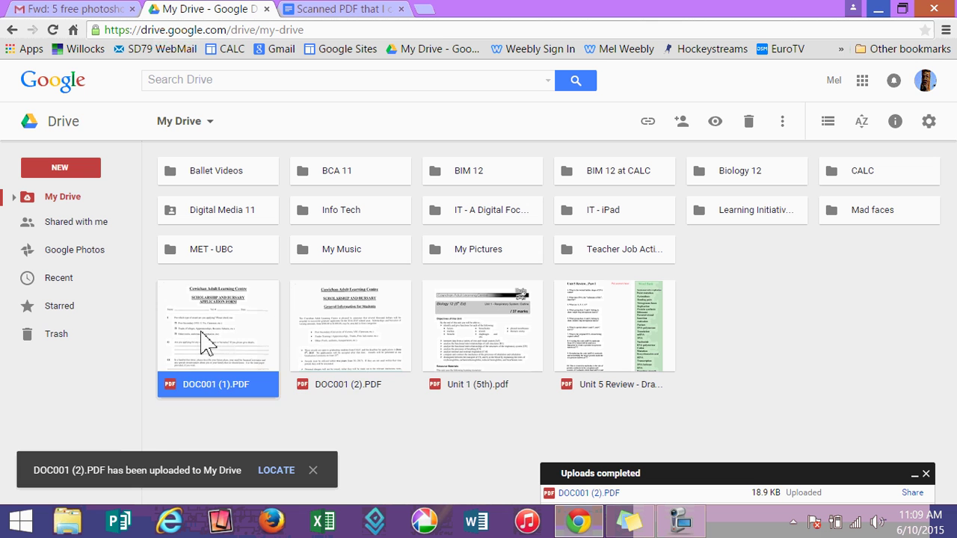
left_click(323, 351)
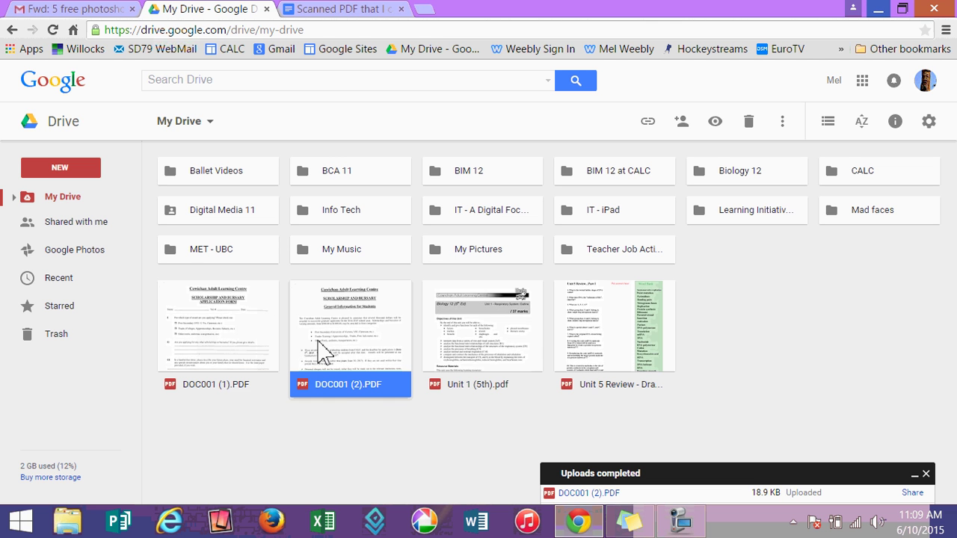
left_click(243, 347)
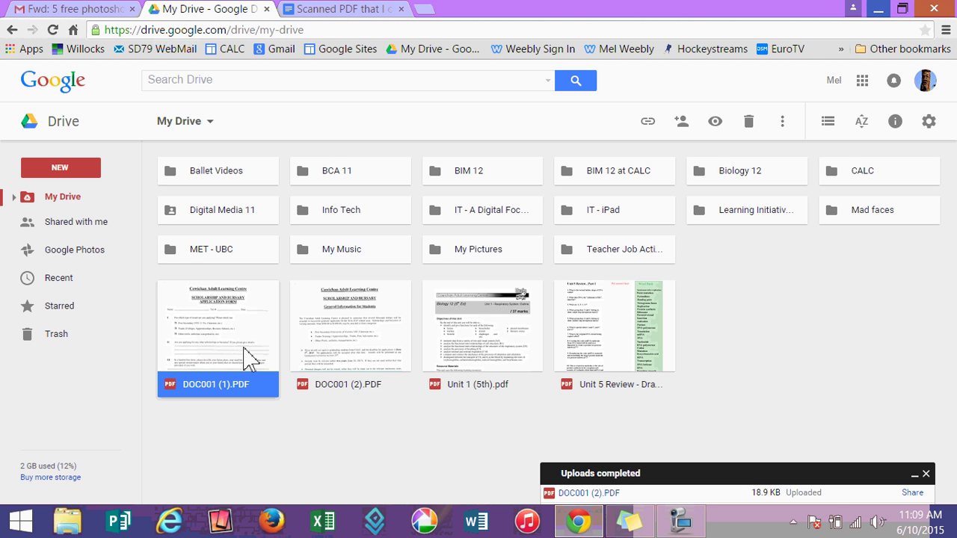
double_click(246, 357)
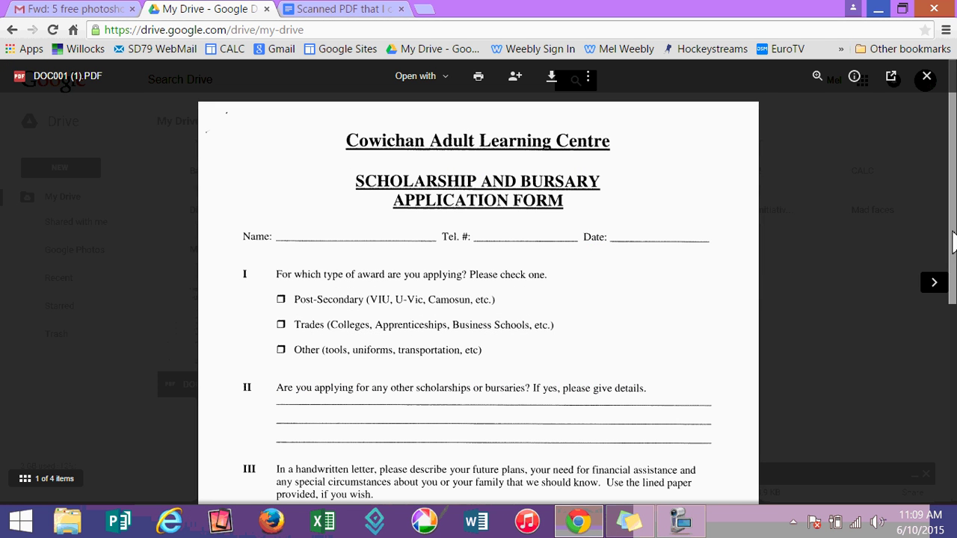
scroll(951, 217, "down", 3)
scroll(944, 299, "down", 2)
scroll(942, 310, "up", 4)
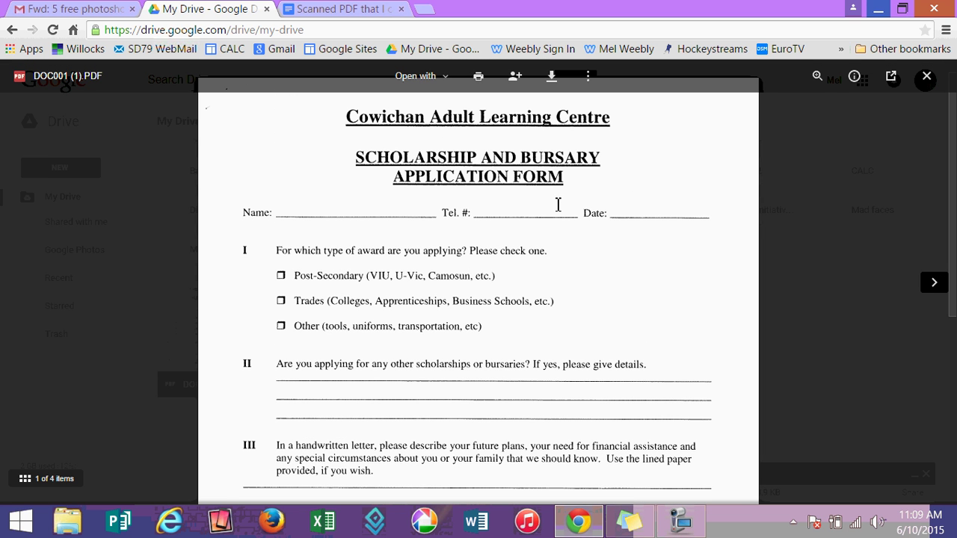
left_click(927, 79)
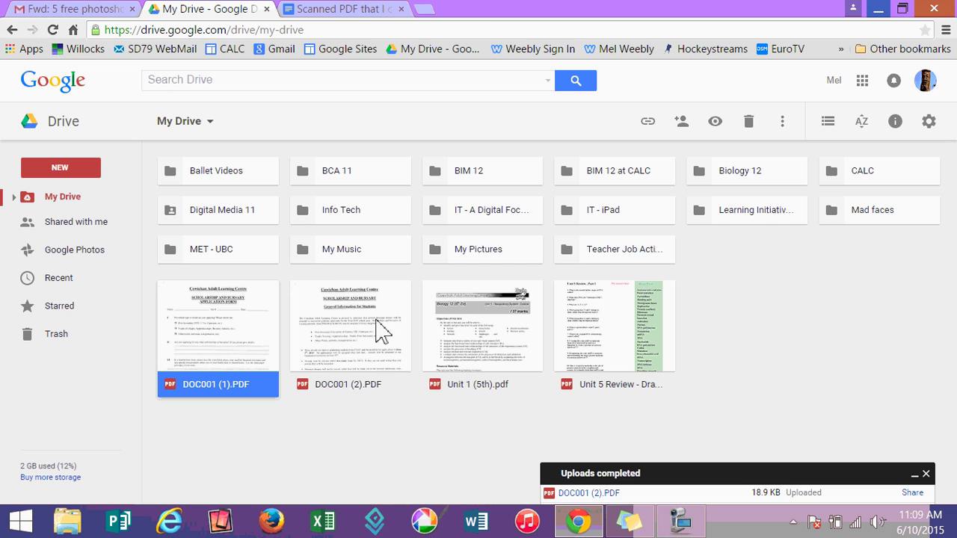
double_click(216, 348)
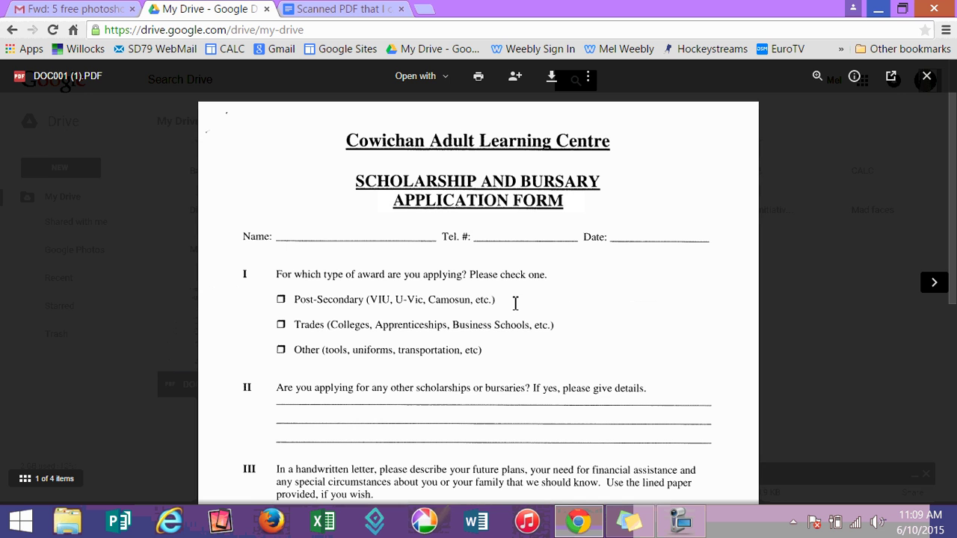
key("Right")
key("Right")
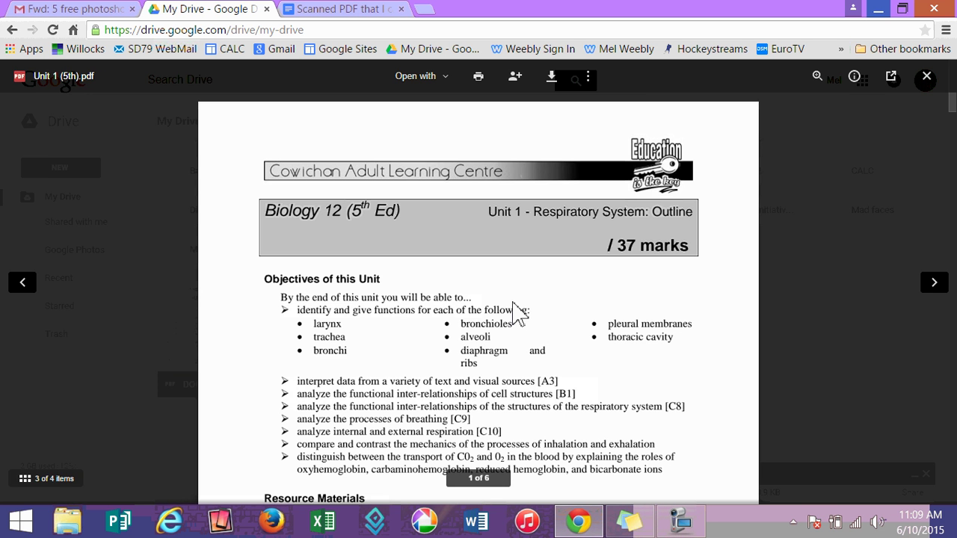
left_click(928, 78)
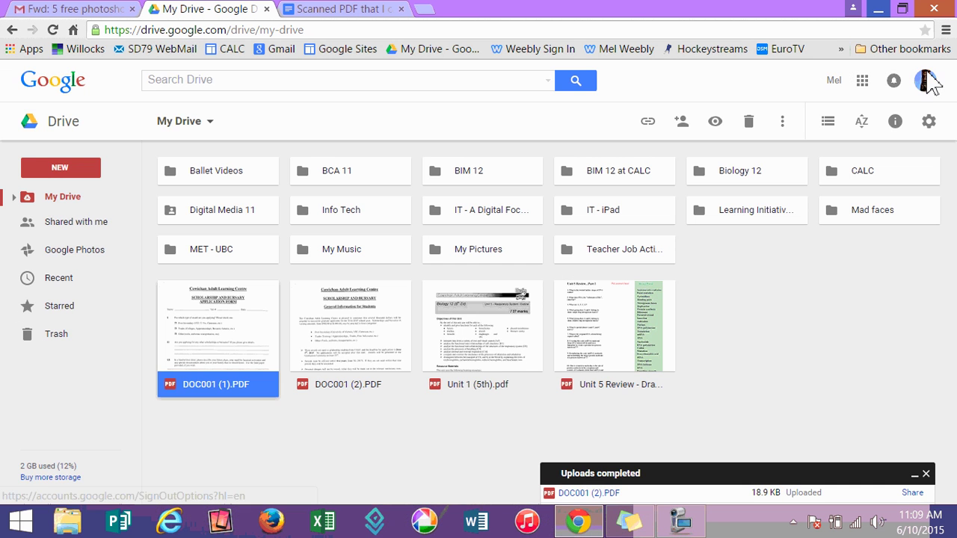
Step: Open DOC001 (1).PDF with Google Docs as an editable document
right_click(233, 354)
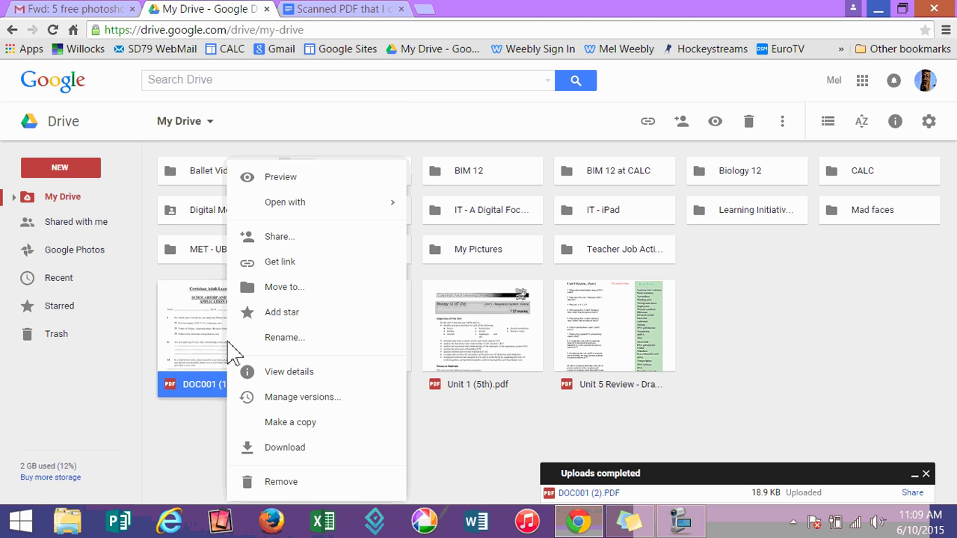
mouse_move(336, 213)
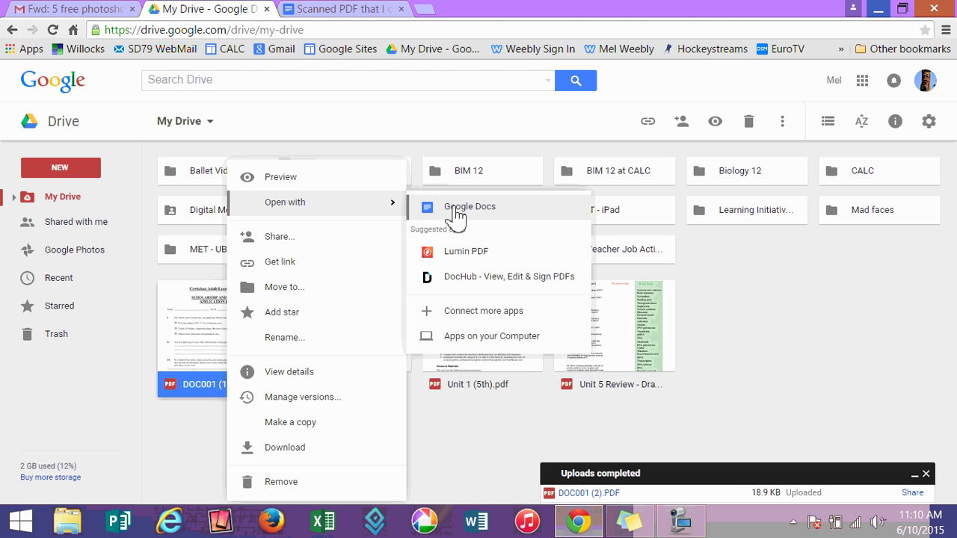
right_click(192, 367)
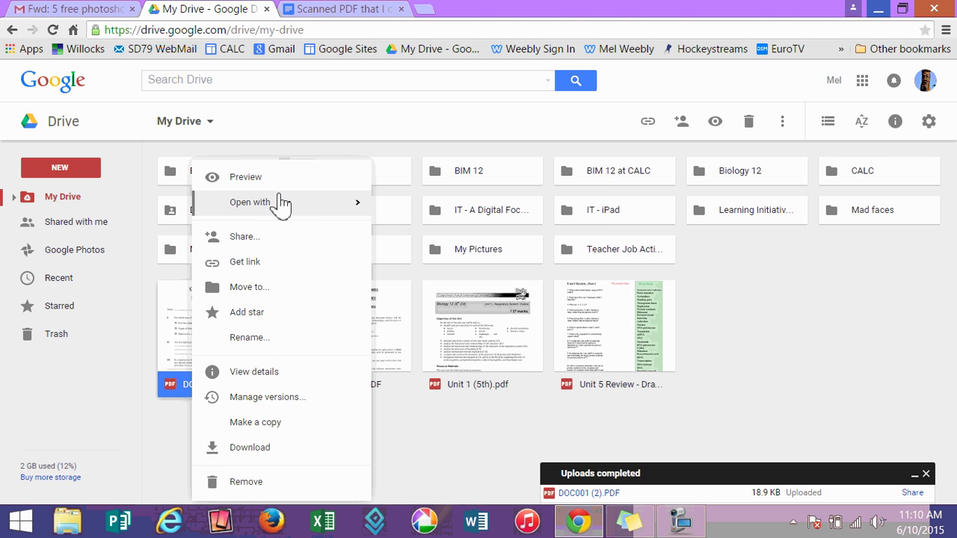
left_click(394, 207)
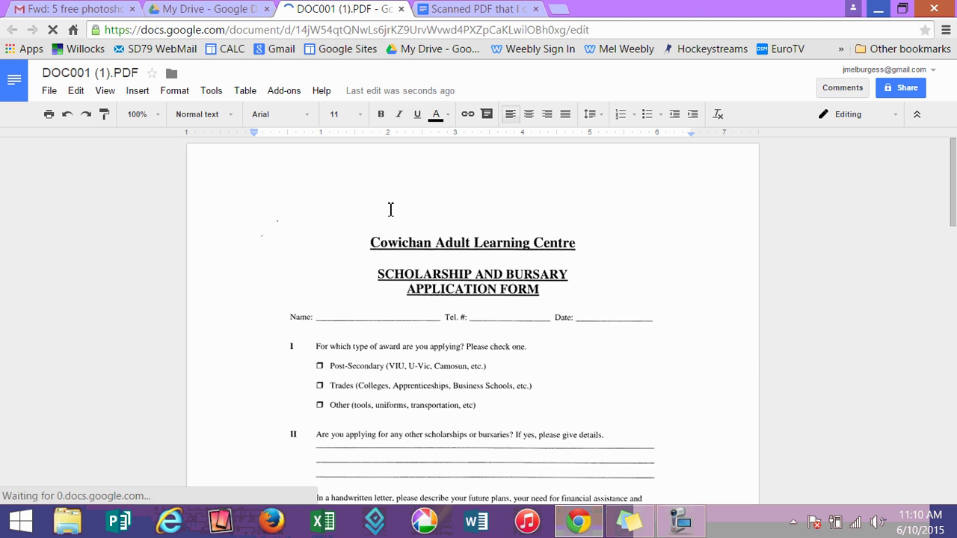
Step: Scroll past the scanned form image to the recognised text starting 'TJ Post-Secondary'
left_click(465, 288)
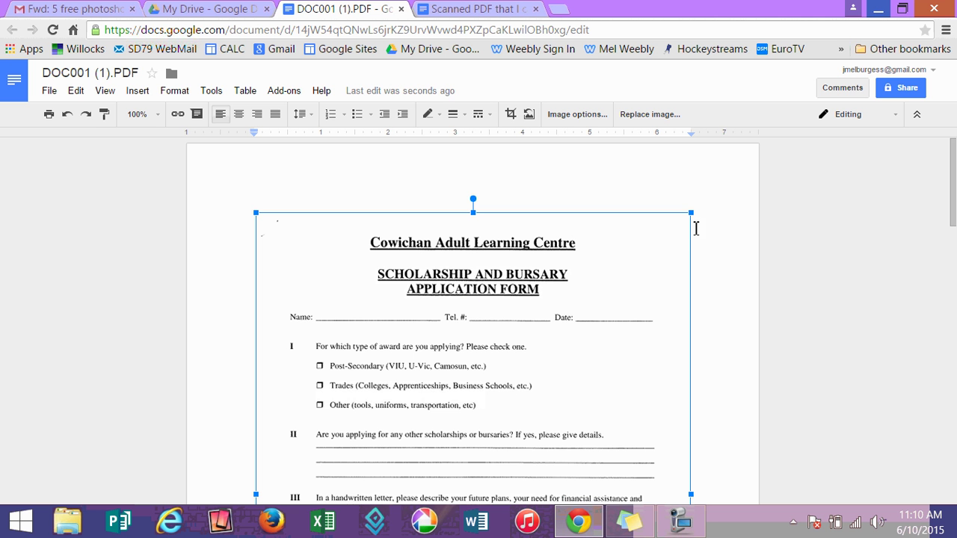
left_click_drag(952, 187, 748, 241)
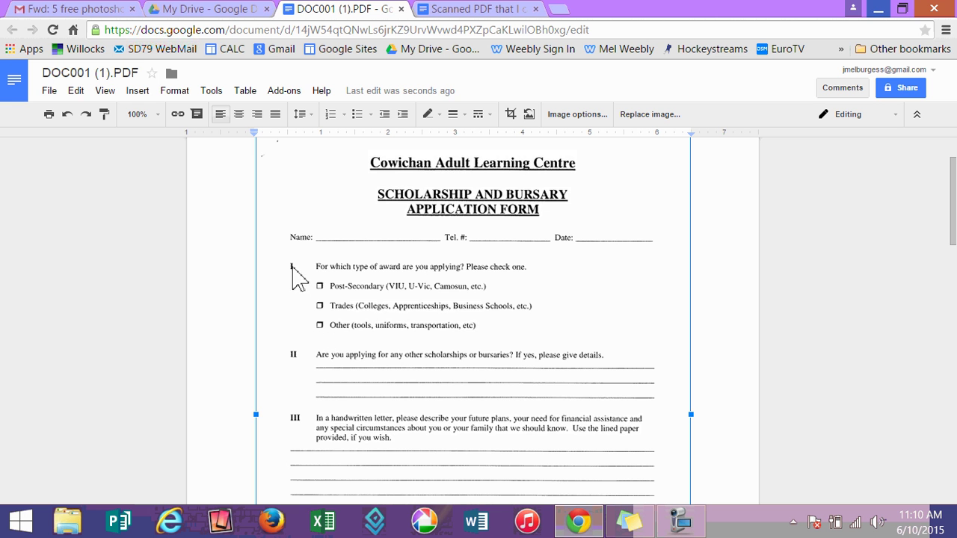
left_click_drag(954, 200, 954, 373)
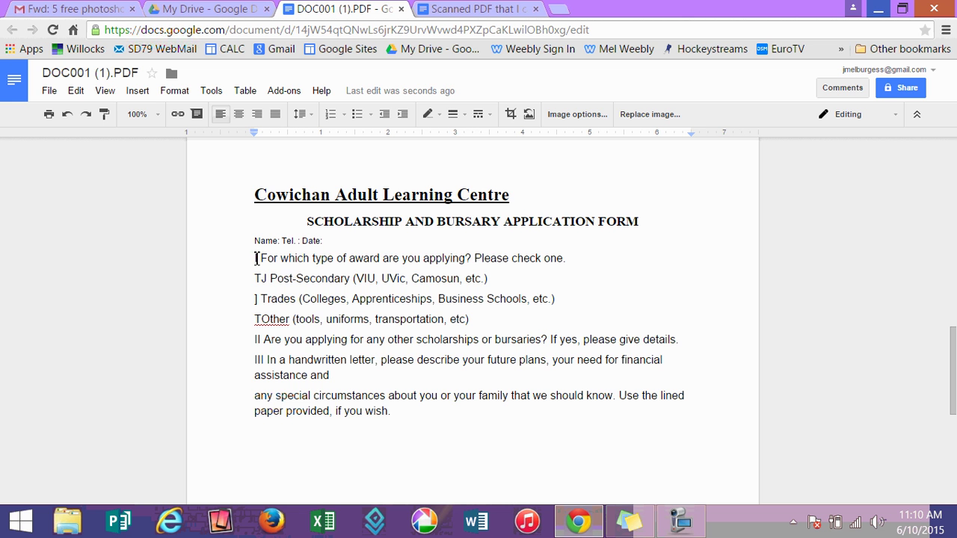
Step: Delete stray scan characters, add blank lines above questions II and III, and join question III's split sentence
left_click(258, 281)
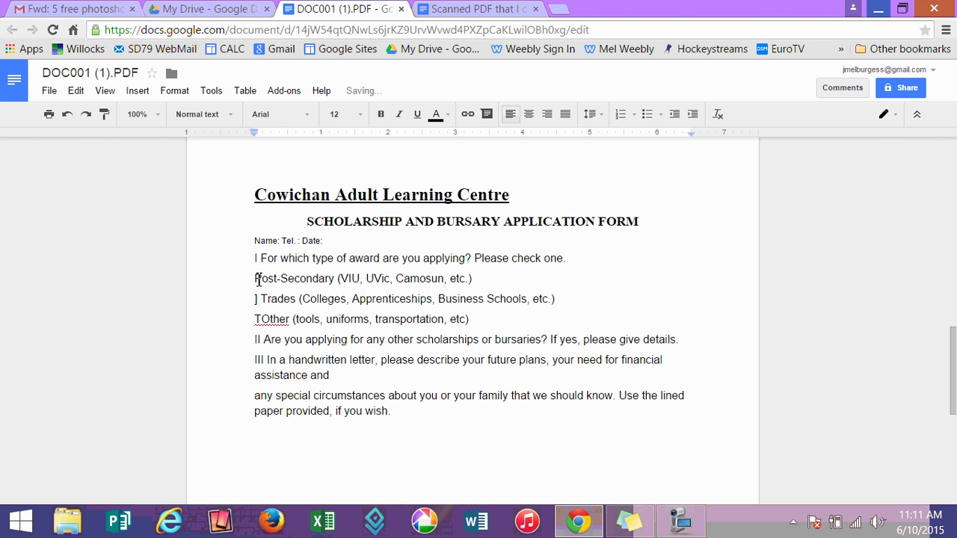
key("Delete")
key("Delete")
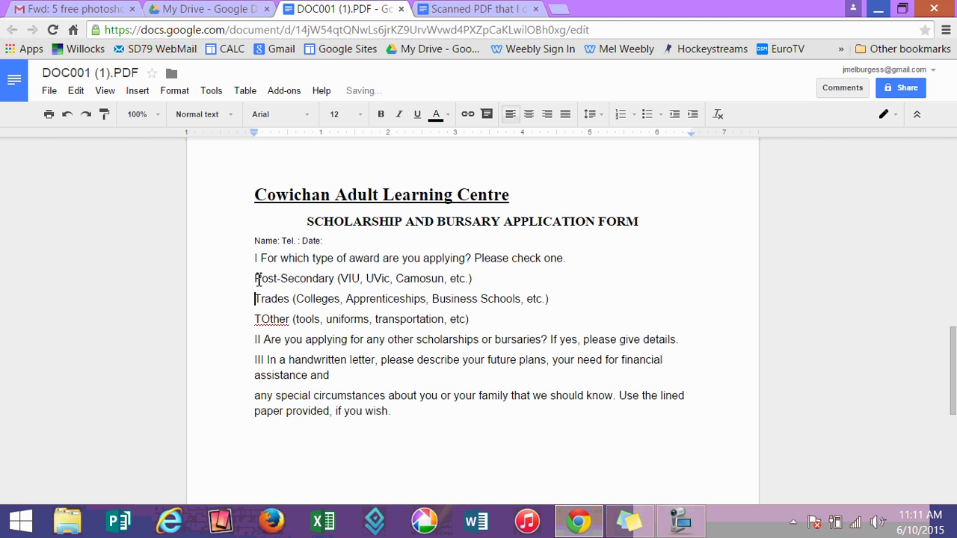
key("Delete")
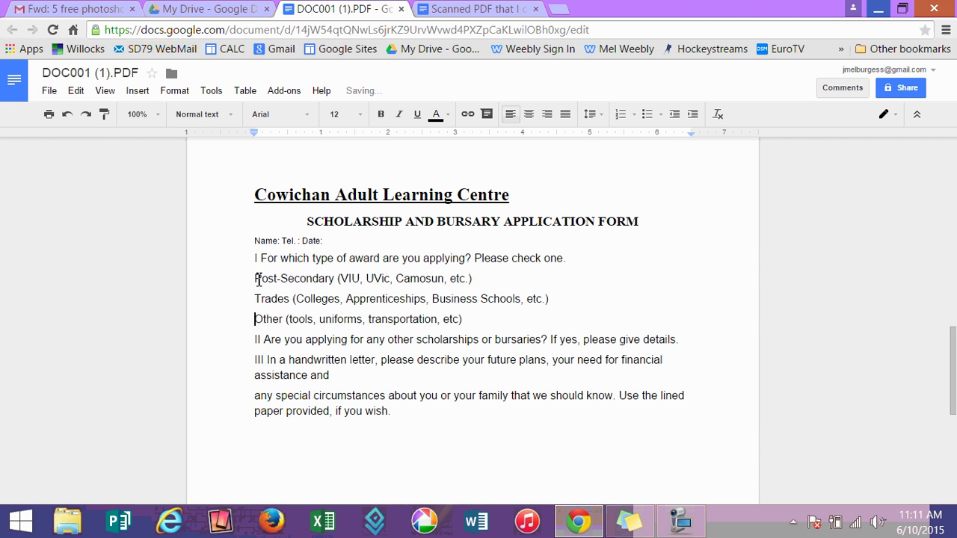
key("Return")
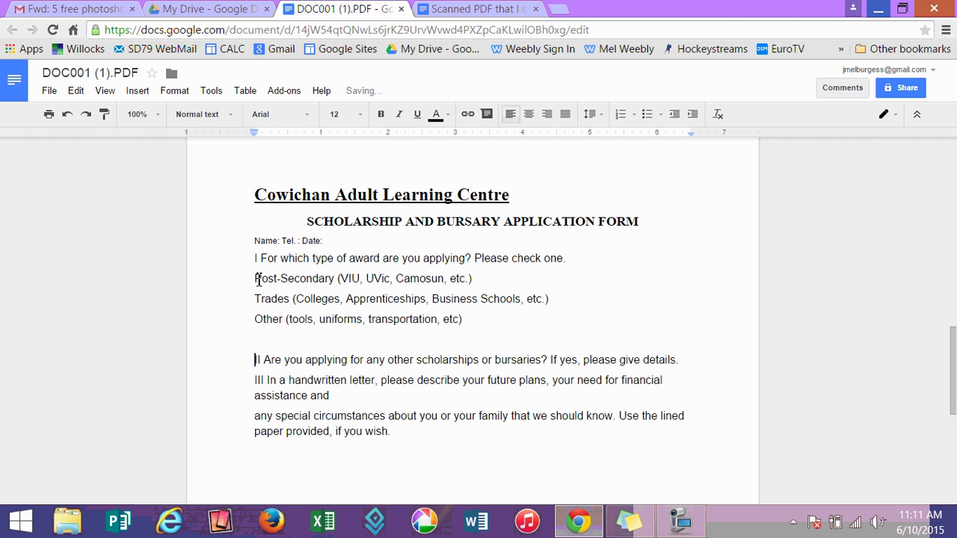
key("Return")
key("Return")
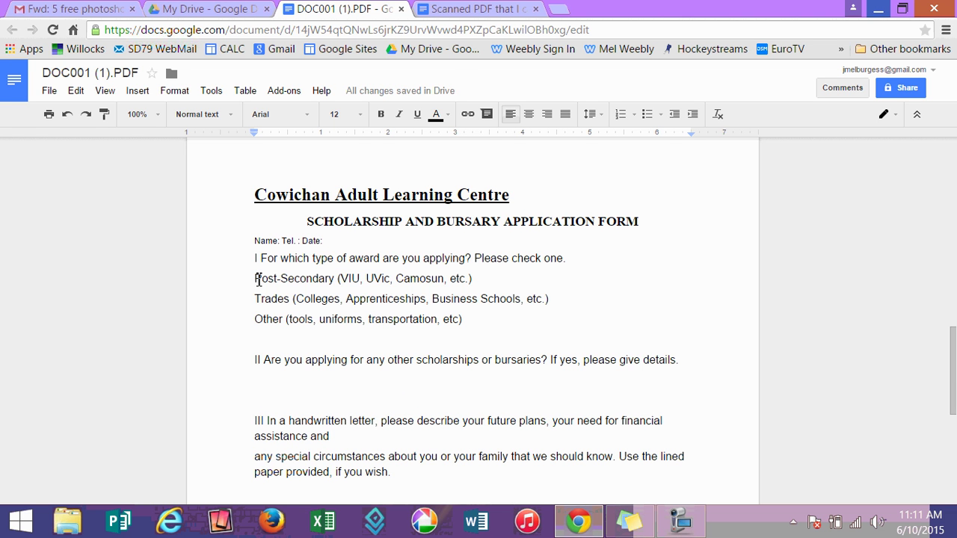
left_click_drag(336, 440, 312, 438)
left_click(255, 457)
key("BackSpace")
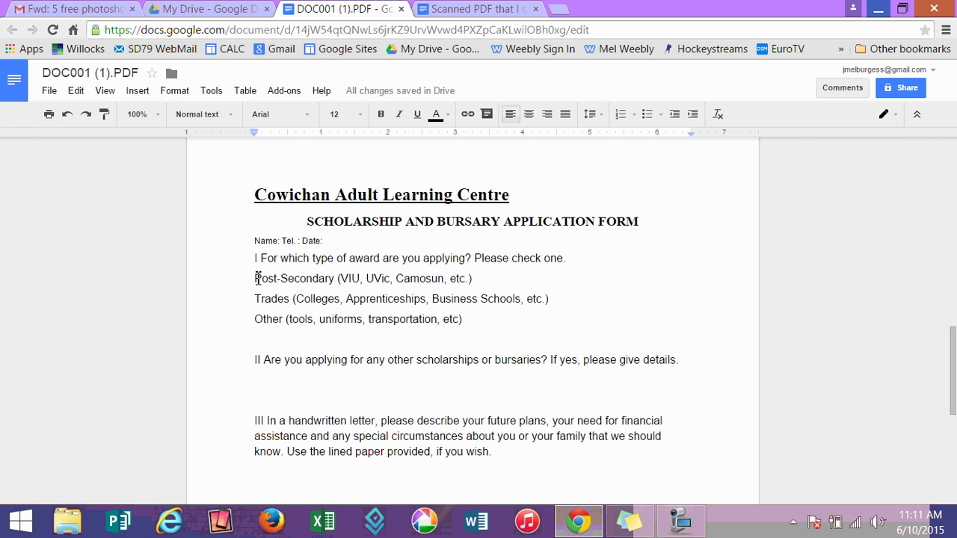
Step: Make the three award options a bulleted list and centre the Cowichan Adult Learning Centre title
left_click_drag(257, 280, 368, 321)
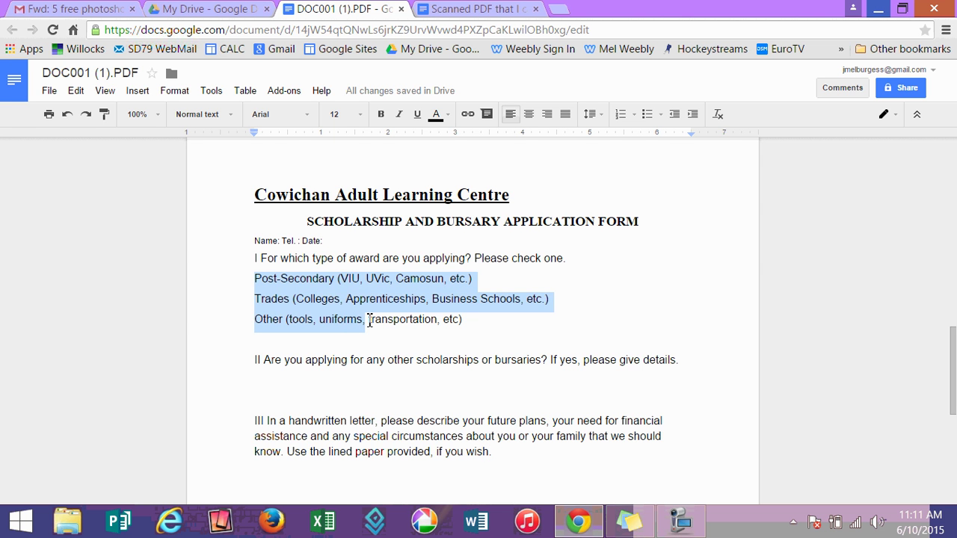
left_click(648, 118)
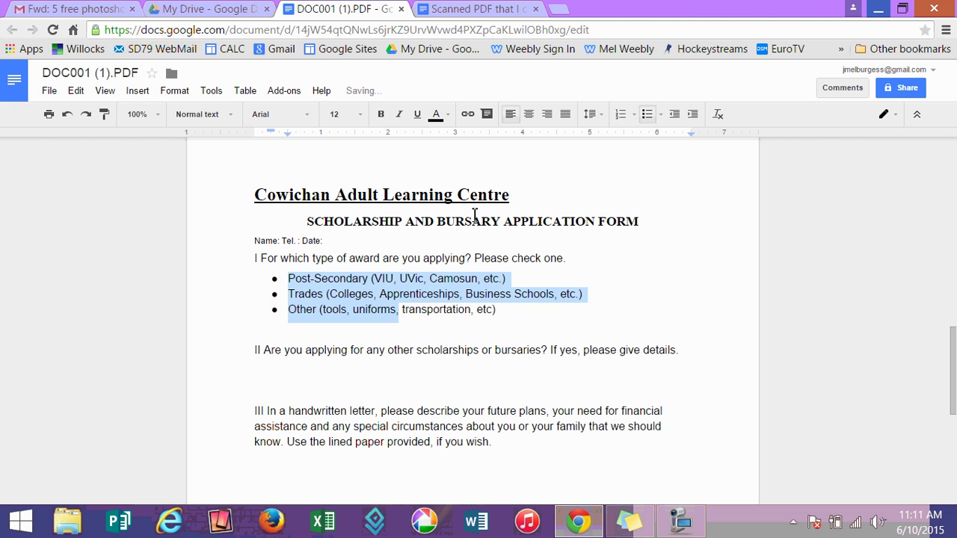
left_click(244, 195)
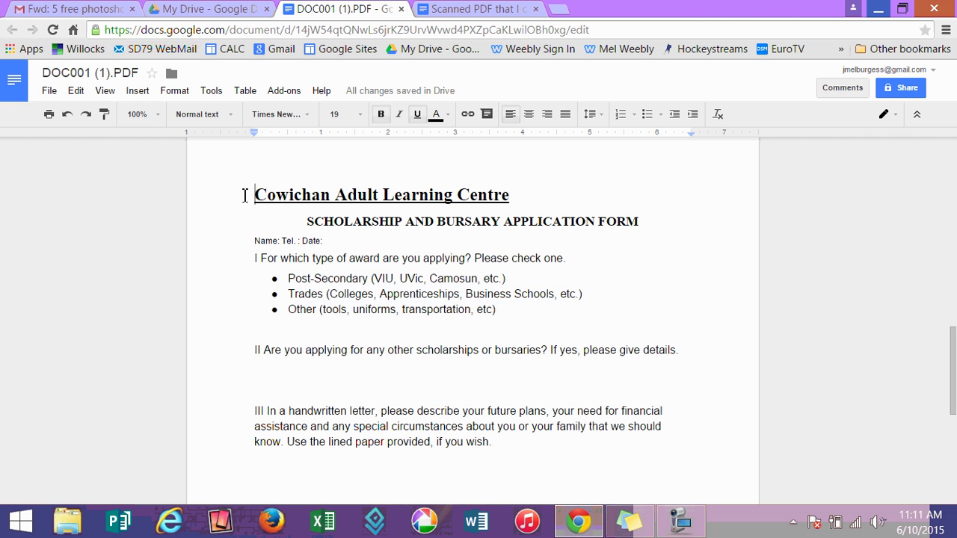
left_click_drag(248, 197, 529, 194)
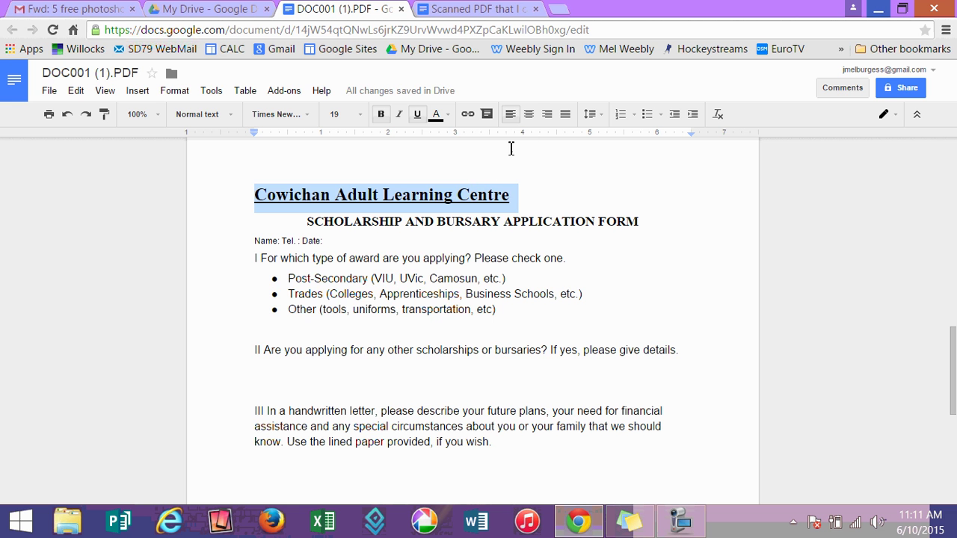
left_click(528, 114)
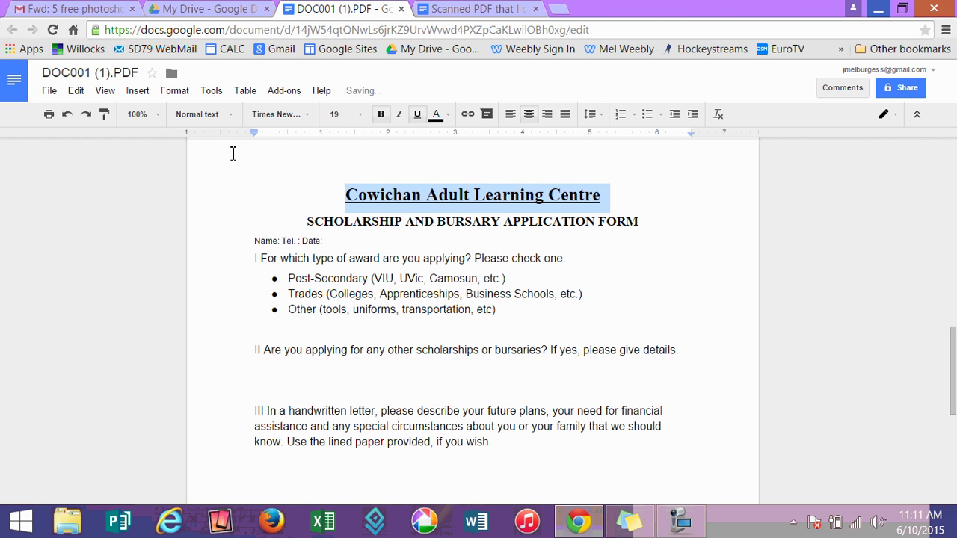
Step: Give the Cowichan heading Title style at 30 pt and add a blank line after the Name line
left_click(222, 118)
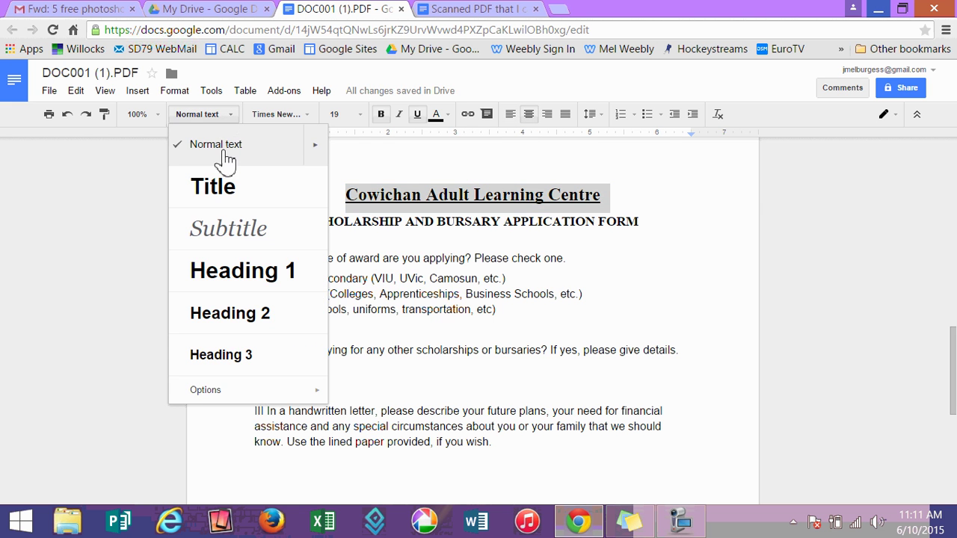
left_click(227, 188)
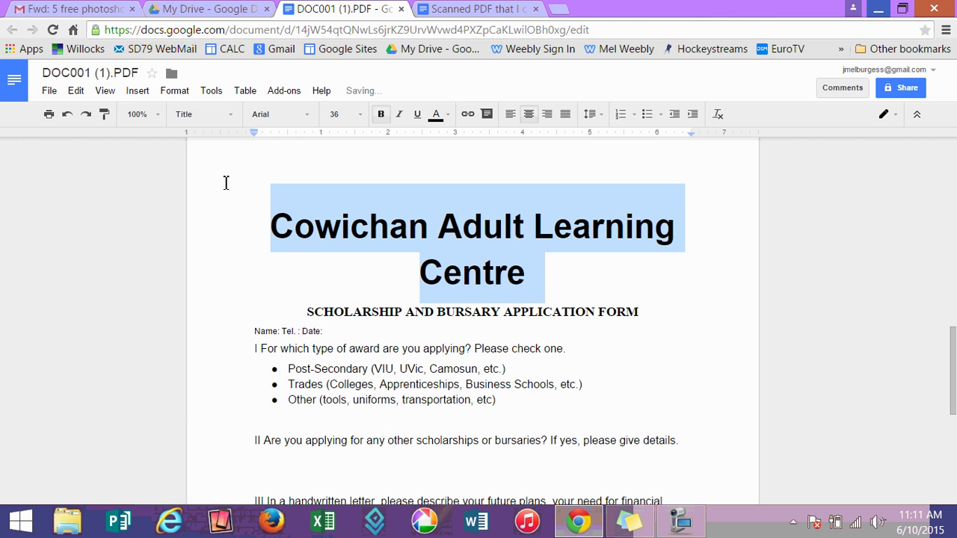
left_click(361, 115)
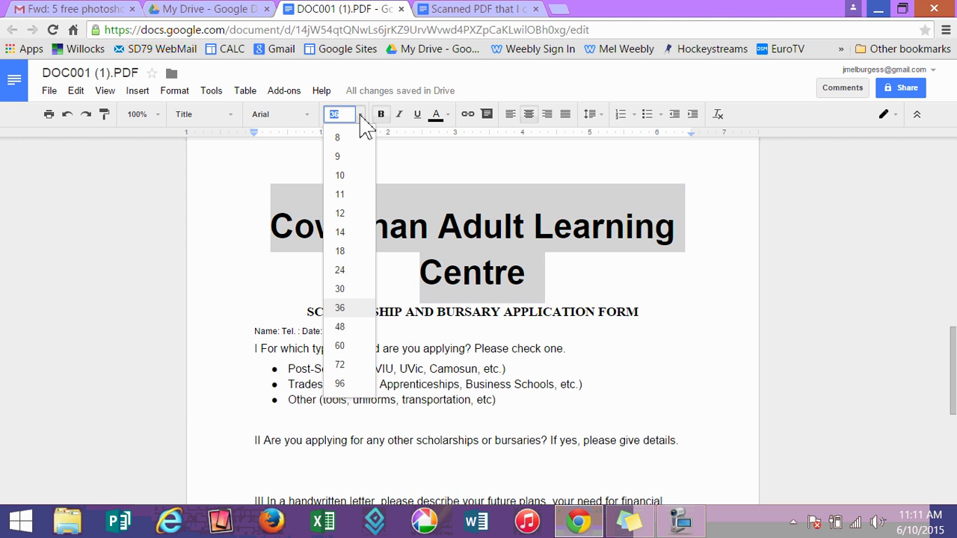
left_click(341, 287)
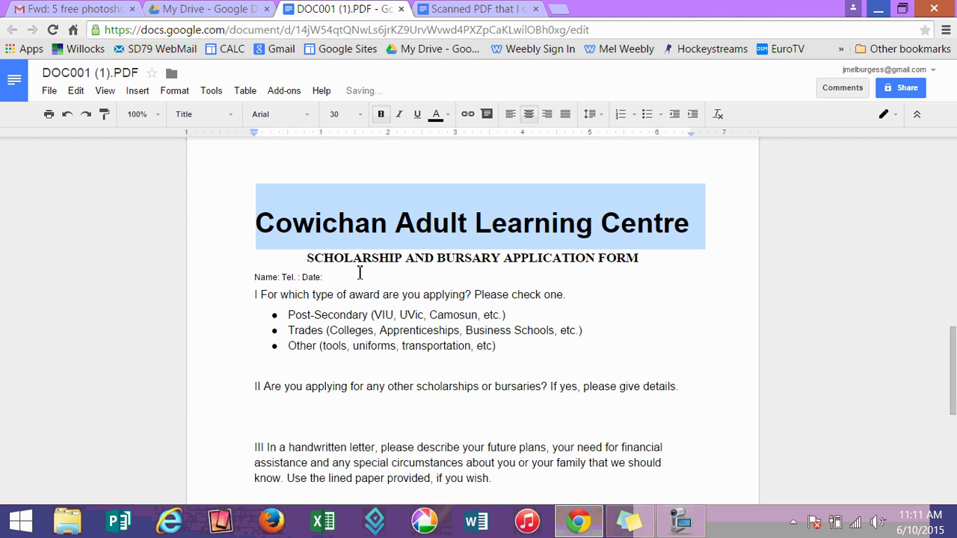
left_click(311, 263)
left_click(252, 278)
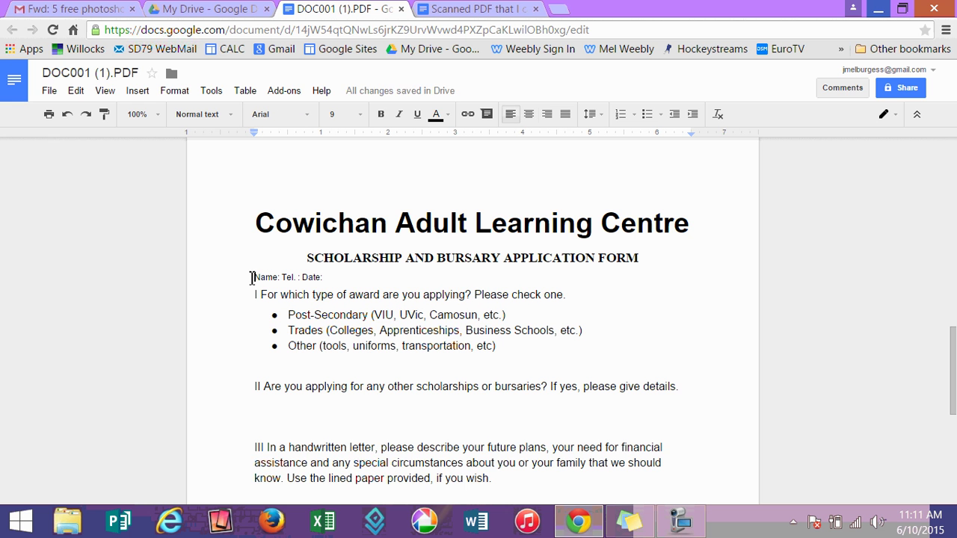
key("Return")
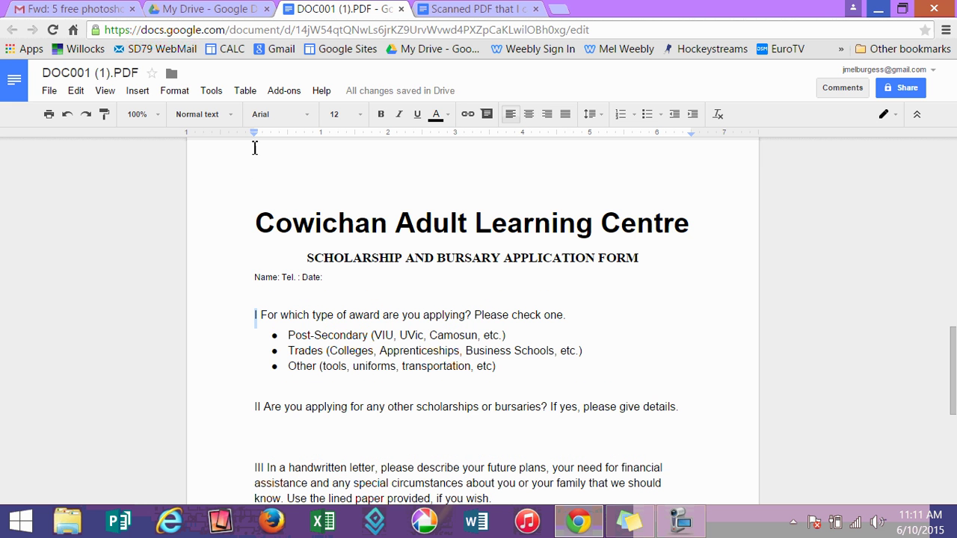
Step: Style numeral I in Russo One, trying 24 pt before settling on 14 pt
left_click(304, 119)
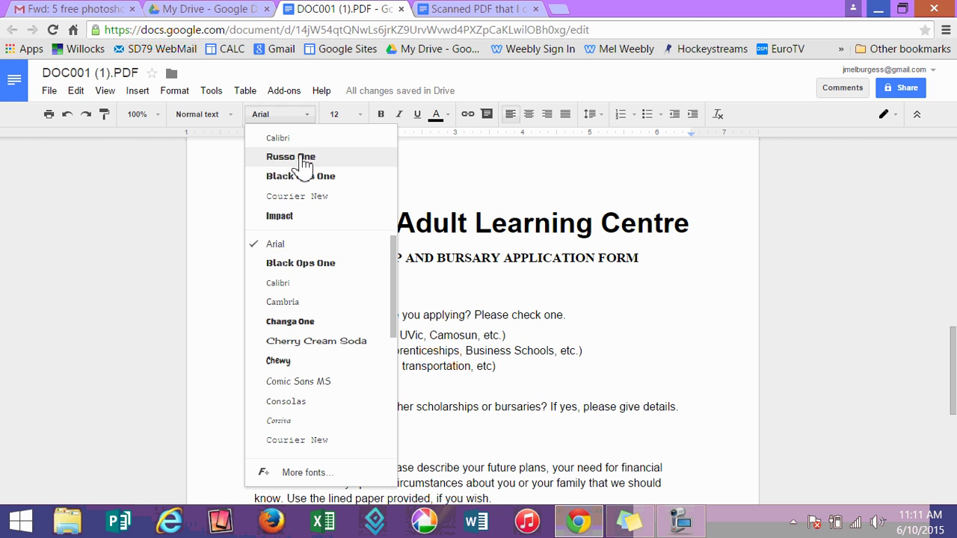
left_click(299, 156)
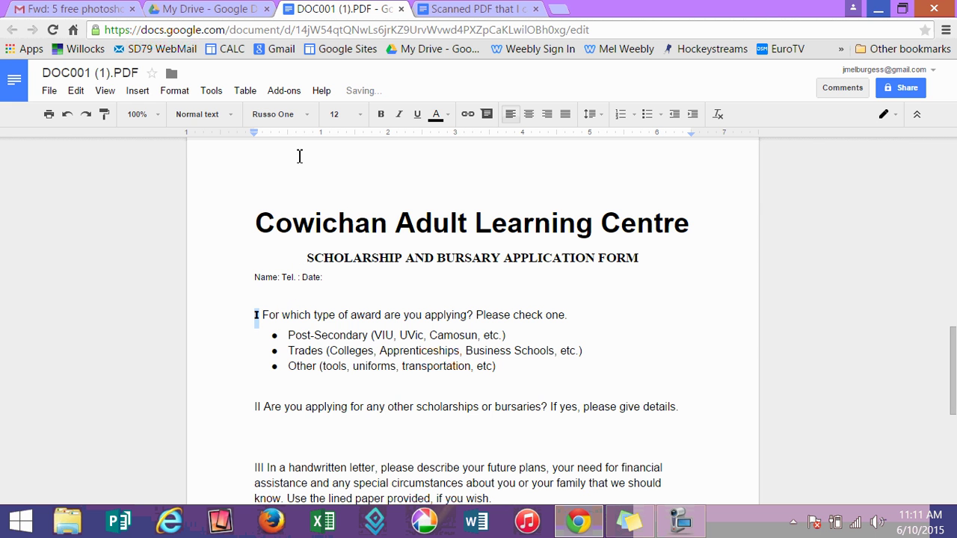
left_click(360, 114)
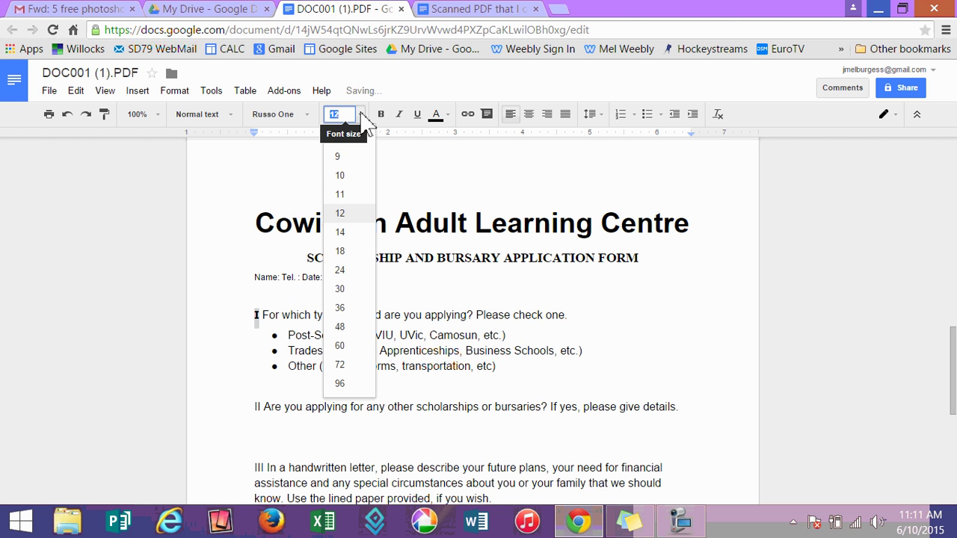
left_click(348, 270)
left_click(357, 116)
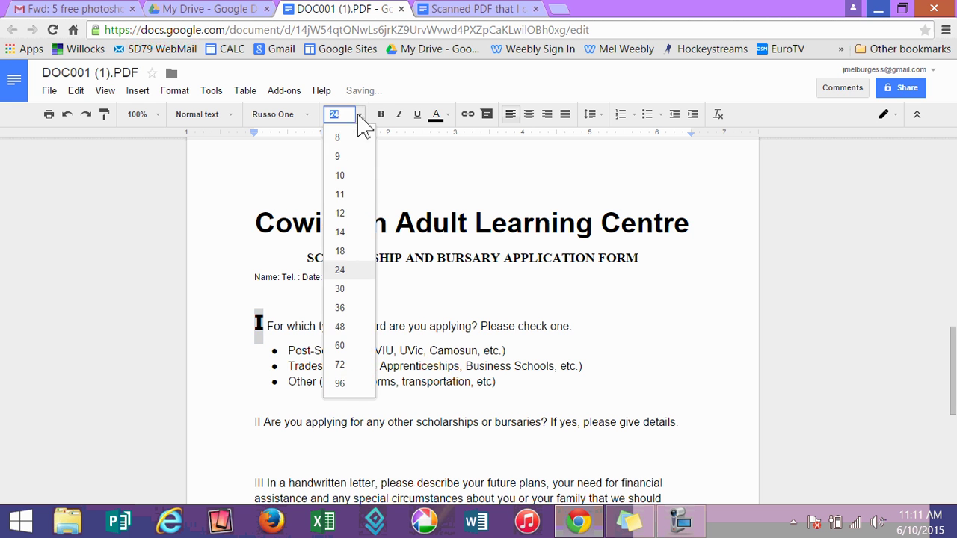
left_click(348, 232)
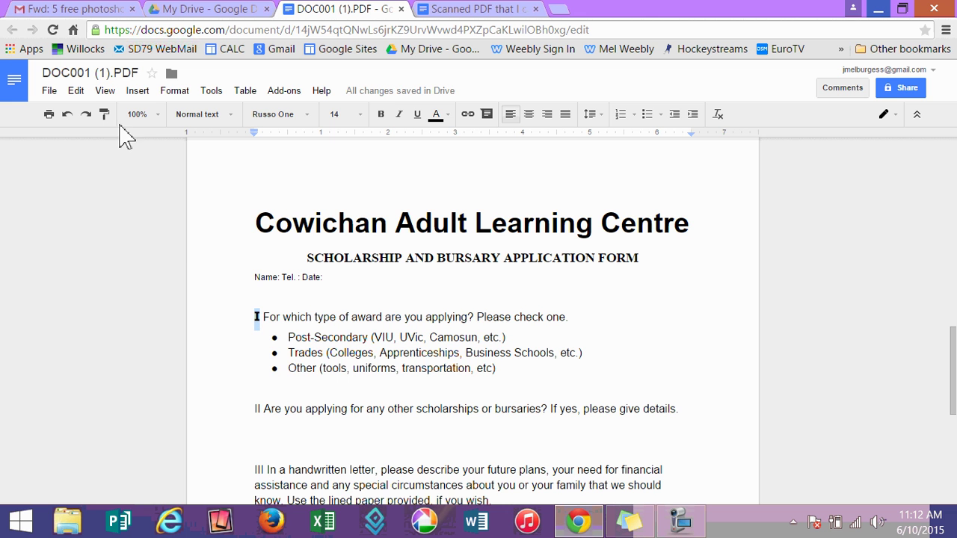
Step: Paint numeral I's bold formatting onto numerals II and III
left_click(104, 114)
left_click(253, 323)
left_click(105, 116)
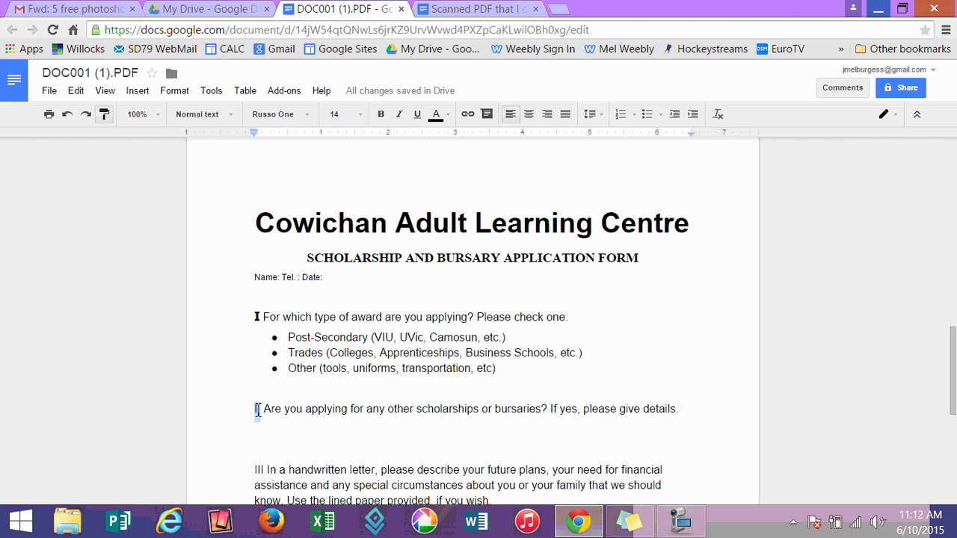
double_click(262, 409)
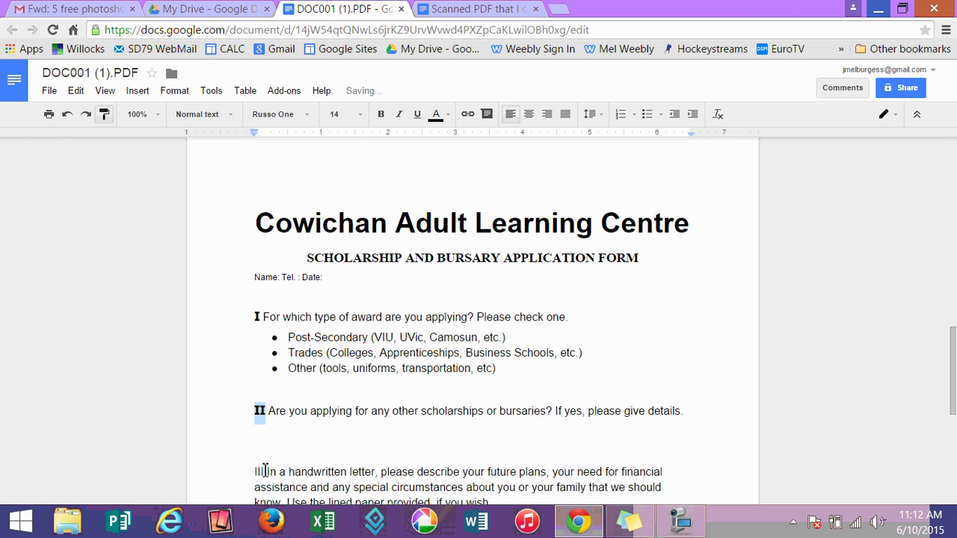
mouse_move(265, 473)
left_mouse_down()
mouse_move(254, 473)
mouse_move(262, 474)
left_mouse_up()
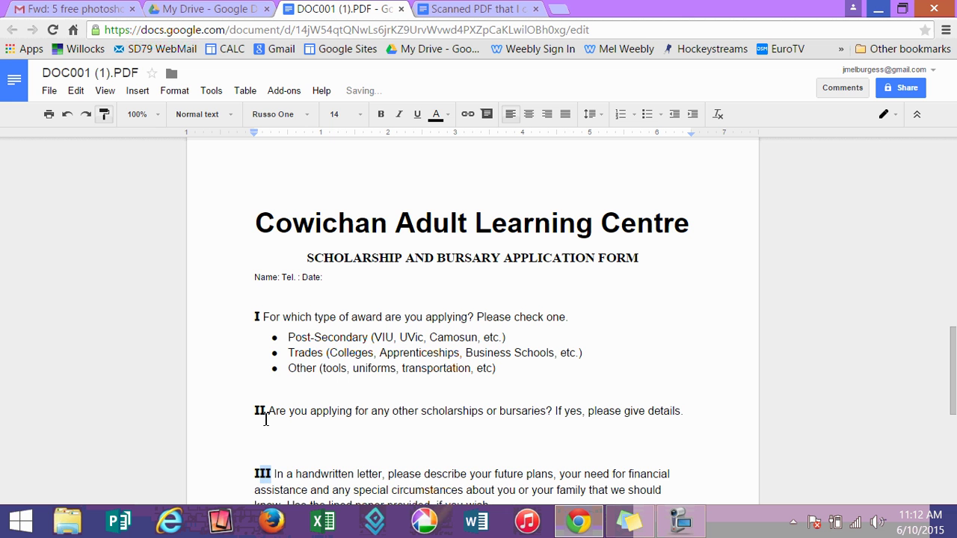
Step: Undo the numeral formatting accidentally applied to Post-Secondary, keeping it plain Arial 12
left_click(105, 116)
left_click(358, 340)
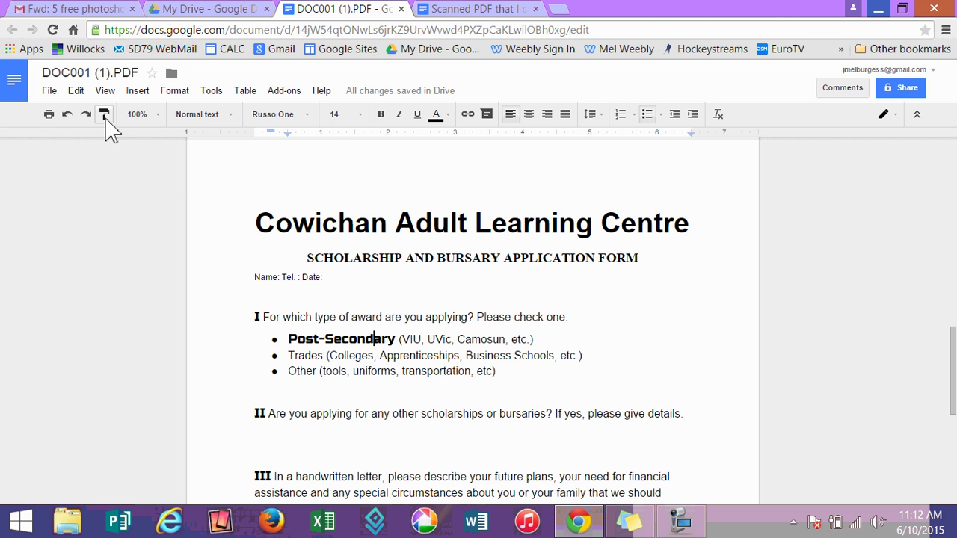
left_click(68, 121)
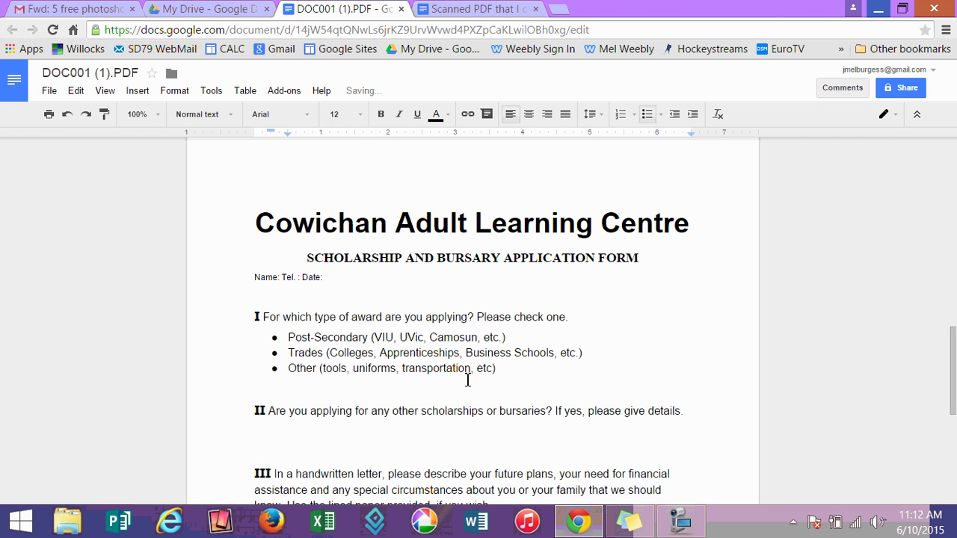
left_click(518, 371)
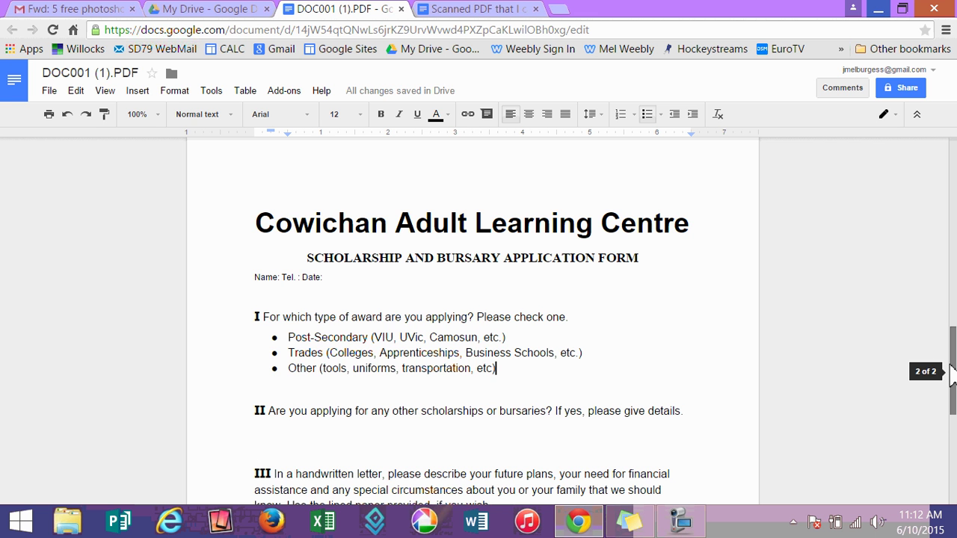
scroll(951, 380, "down", 1)
mouse_move(951, 379)
left_mouse_down()
mouse_move(951, 412)
mouse_move(951, 378)
left_mouse_up()
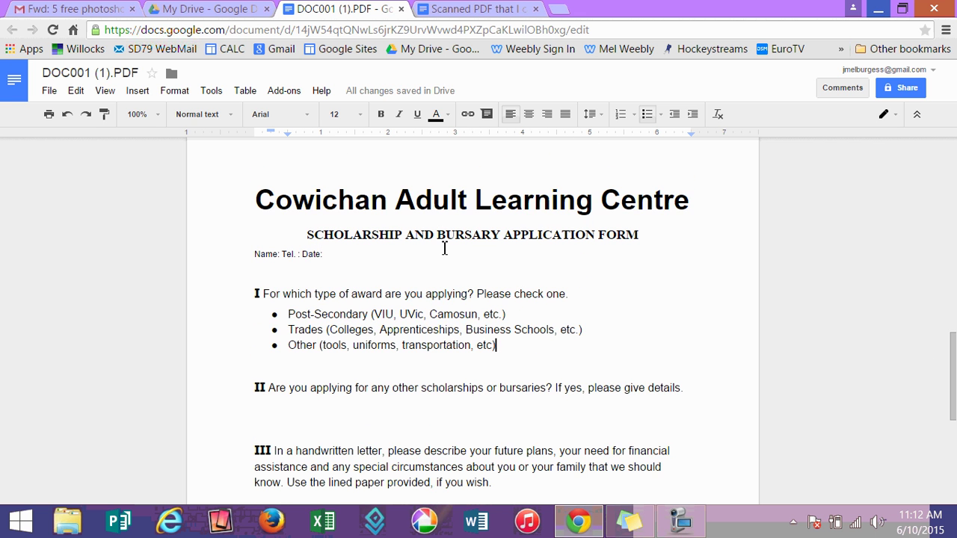
Step: Rename the document from DOC001 (1).PDF to 'Scholarship Application Form'
left_click(90, 75)
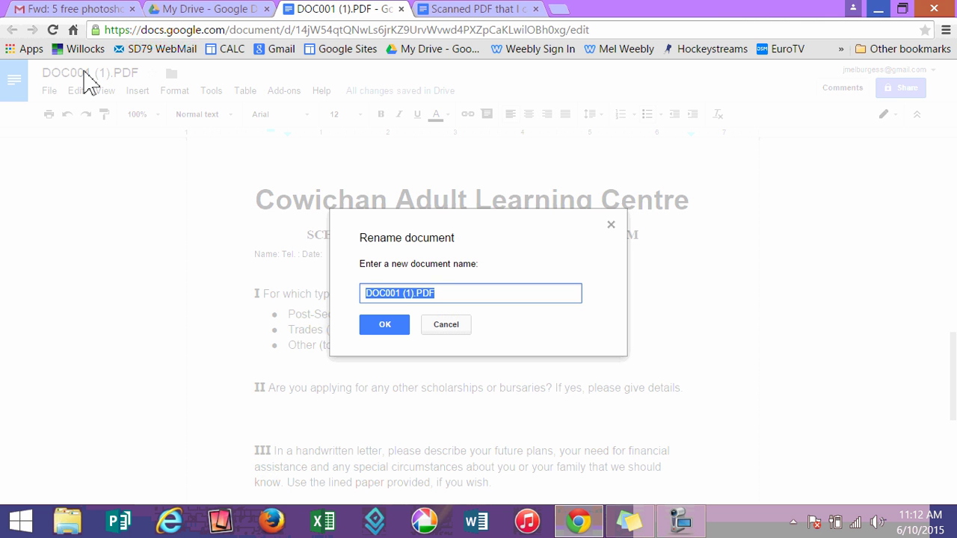
key("BackSpace")
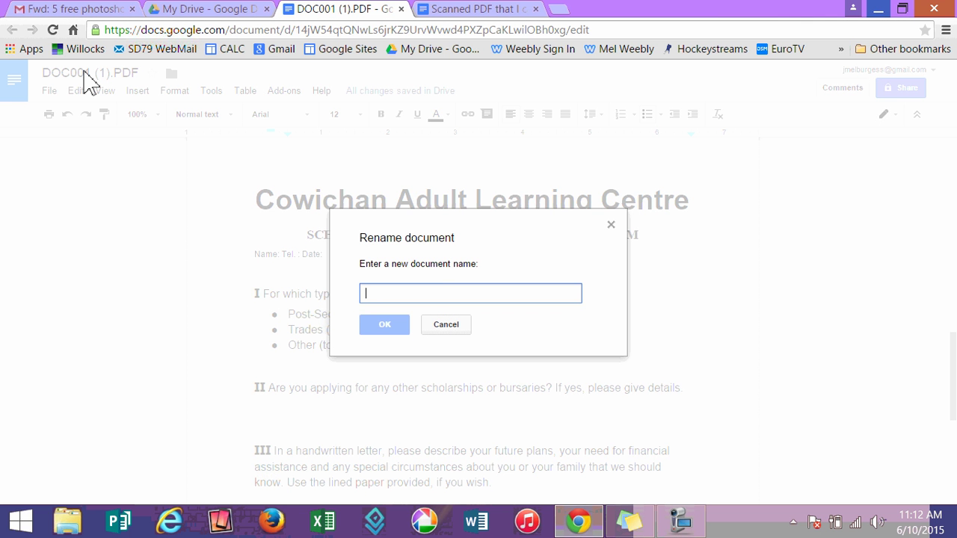
type("Scholarsh")
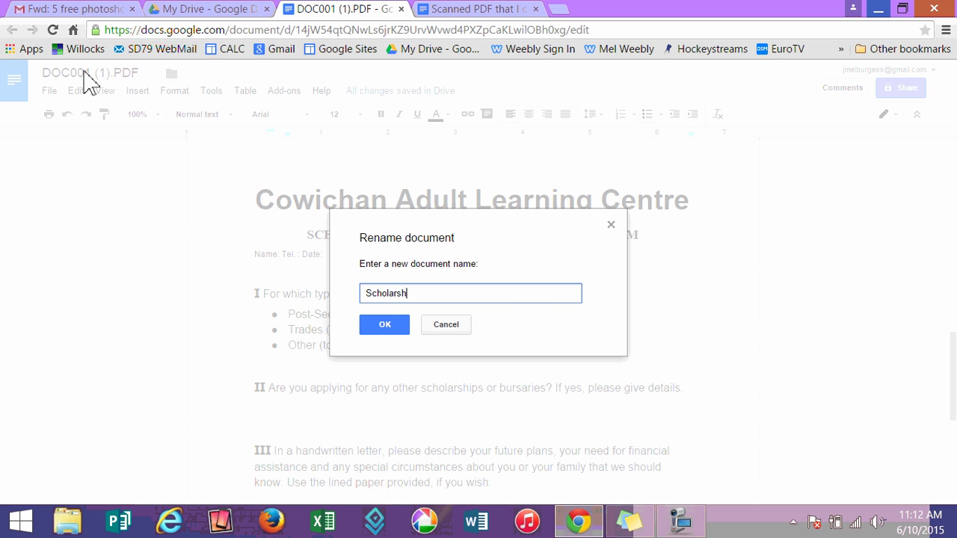
type("ip Application Form")
left_click(379, 323)
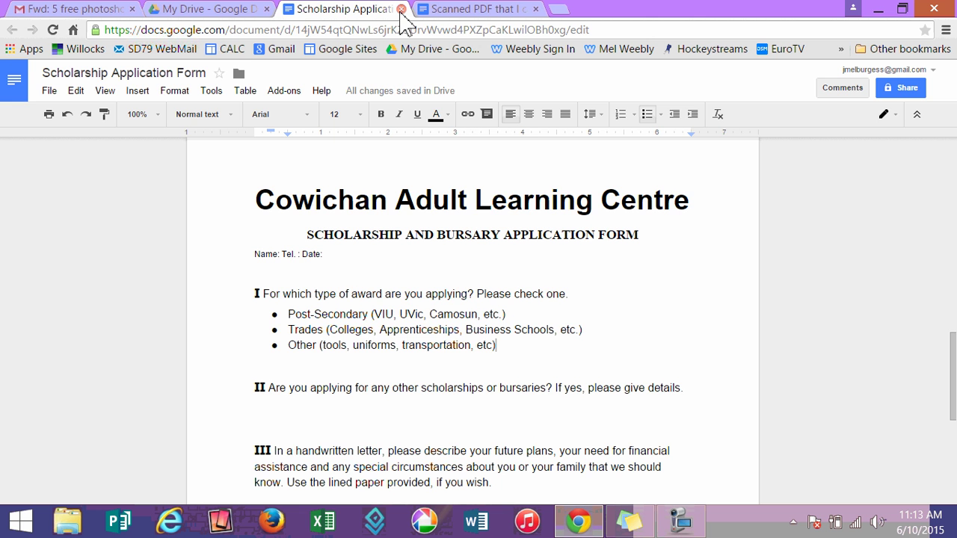
Step: Close both Docs tabs and reopen Scholarship Application Form from My Drive
left_click(401, 9)
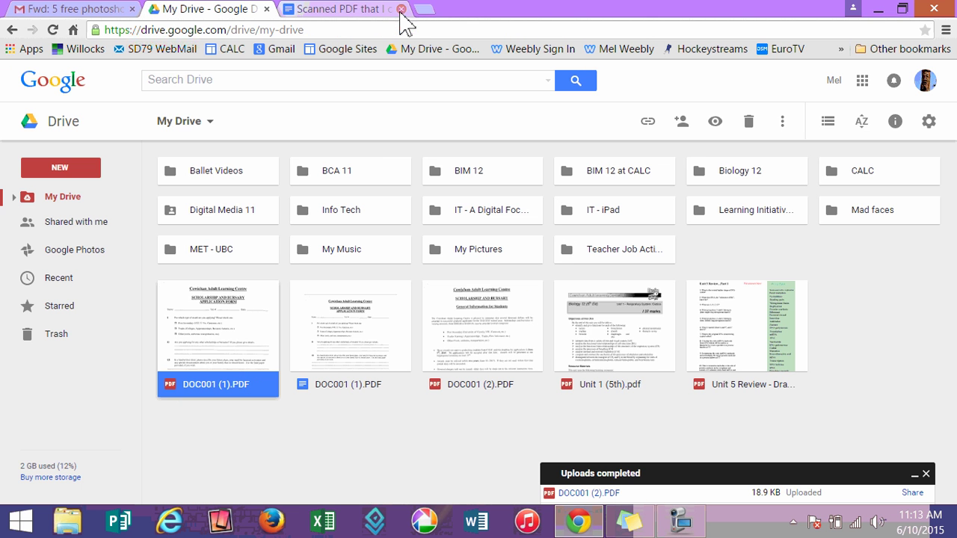
left_click(402, 9)
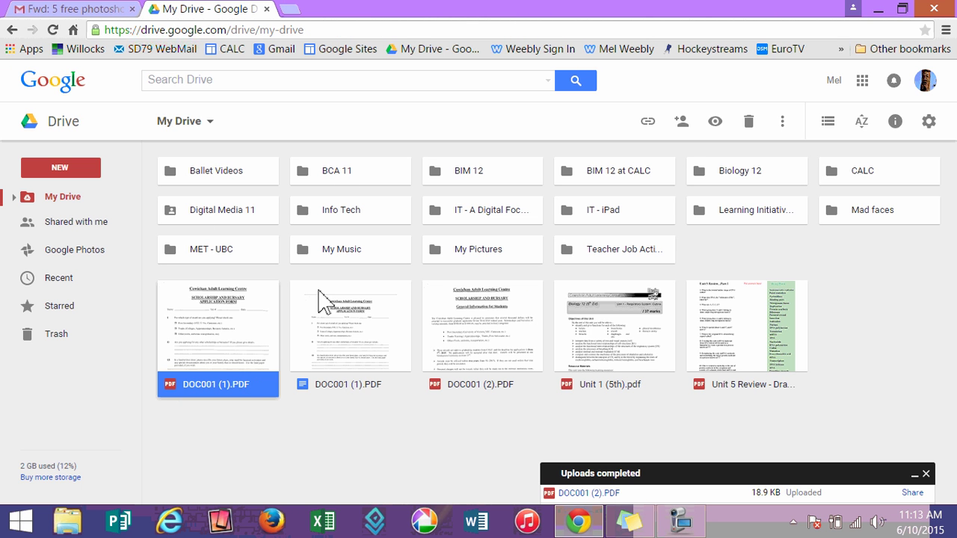
left_click(347, 447)
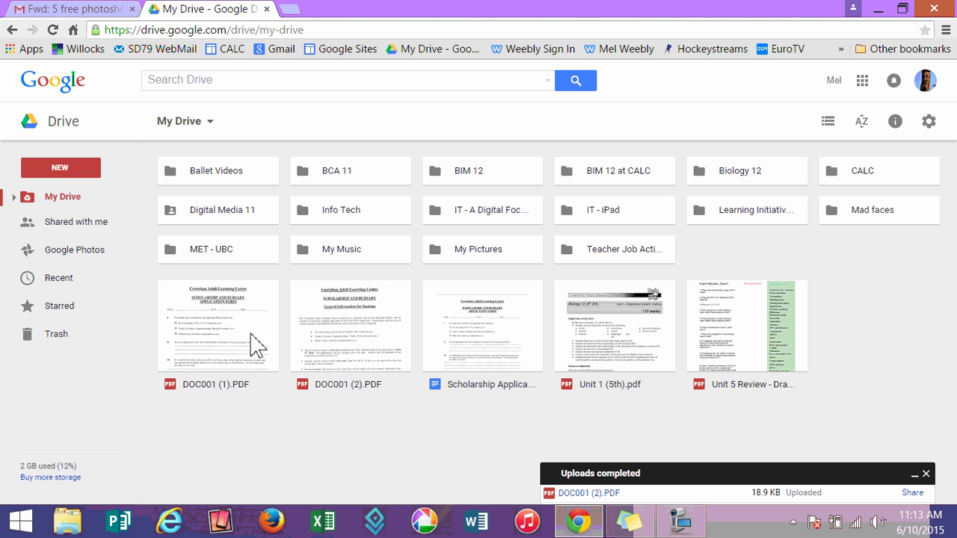
left_click(215, 338)
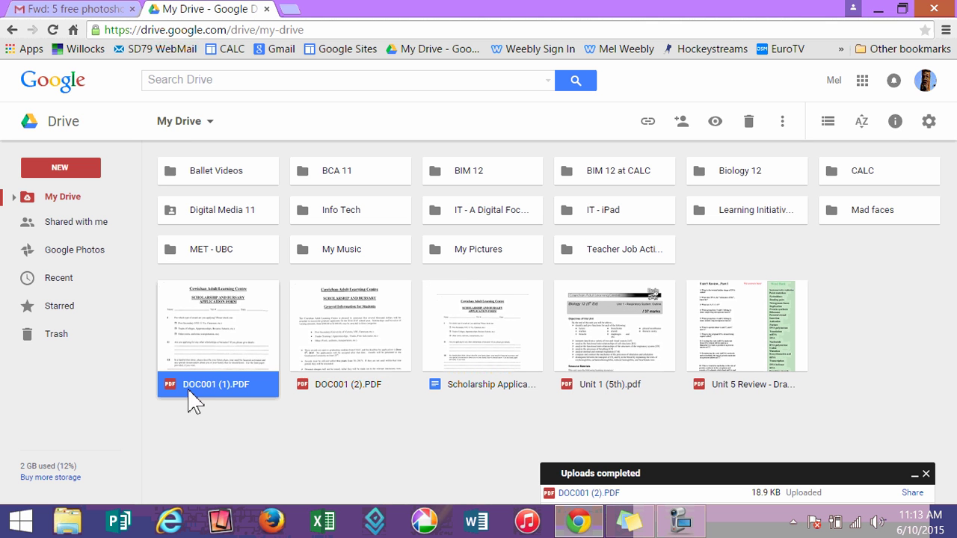
left_click(475, 350)
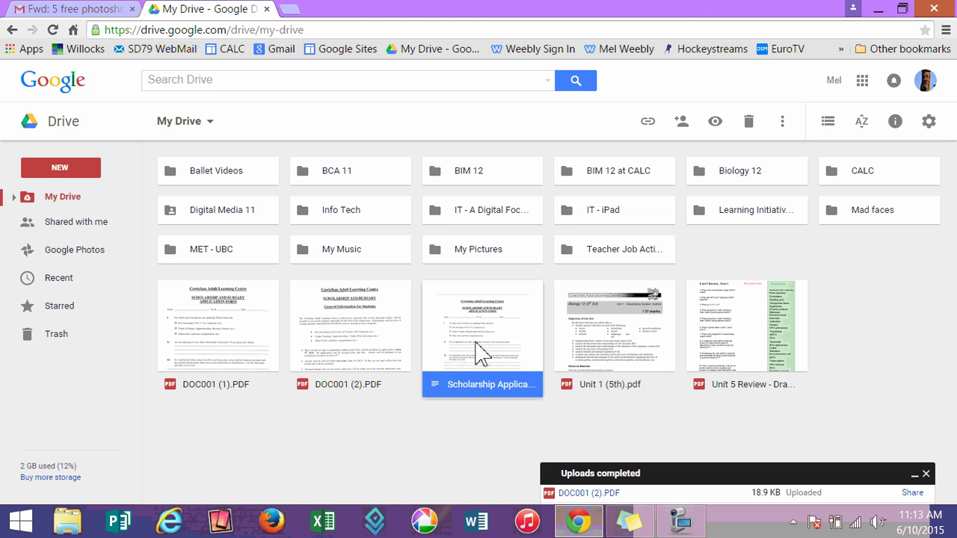
double_click(476, 347)
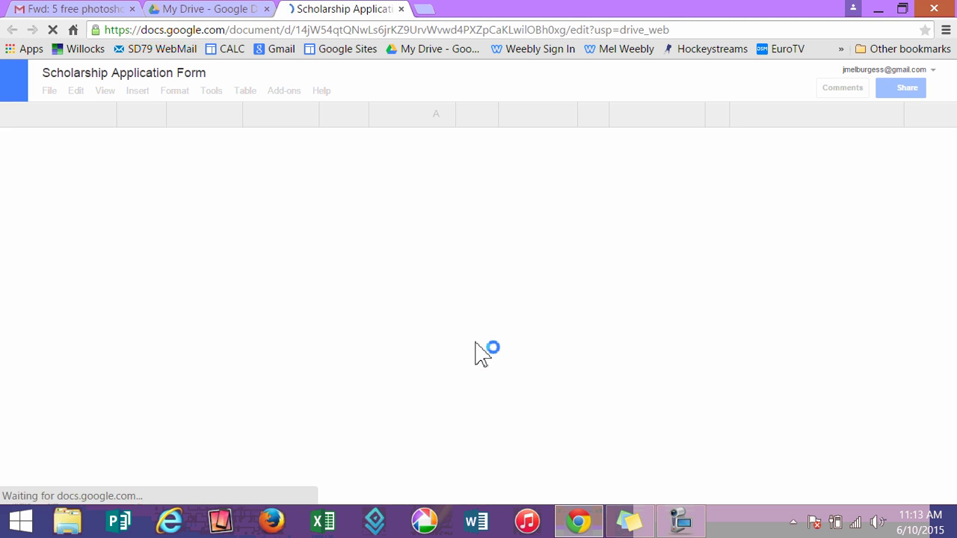
Step: Delete the scanned image, top rule and empty paragraph, then left-align the Cowichan title
left_click(483, 314)
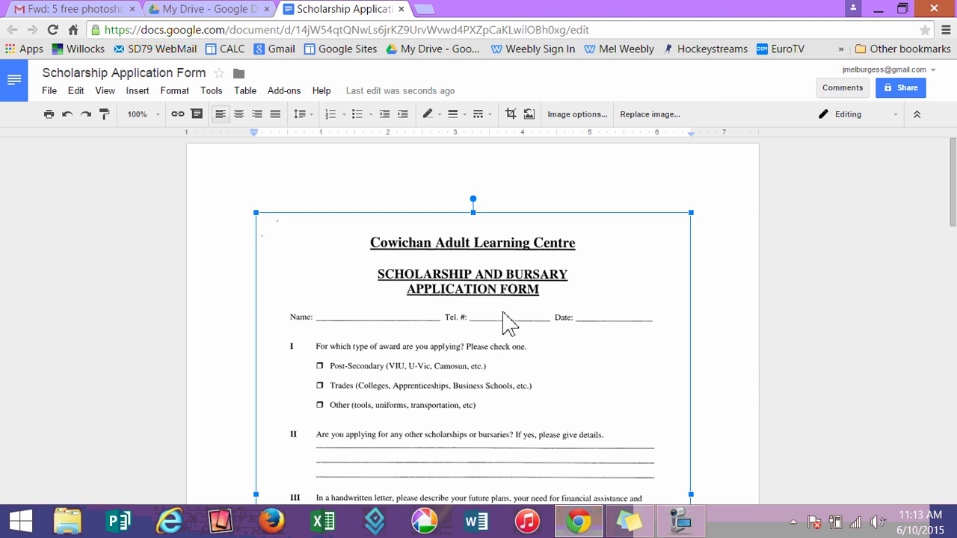
key("Delete")
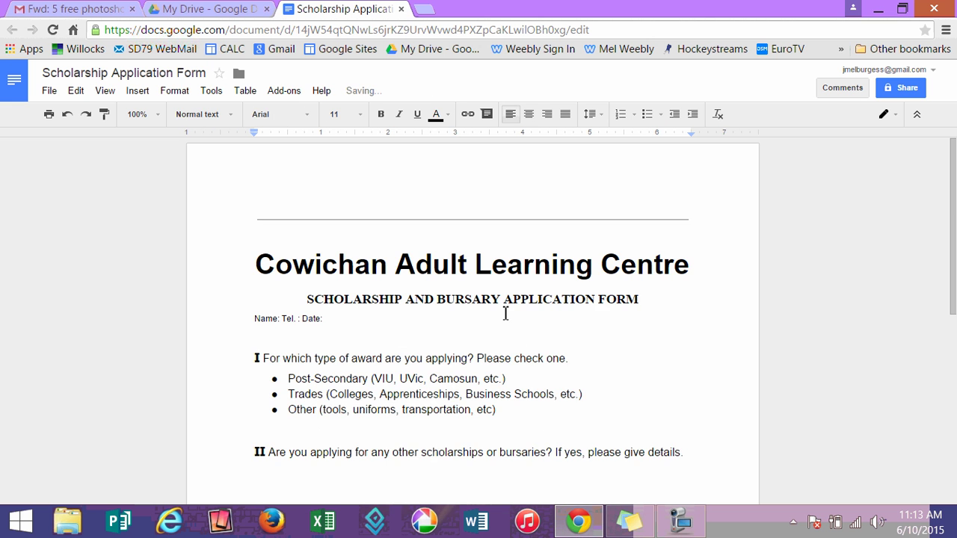
key("Delete")
key("Delete")
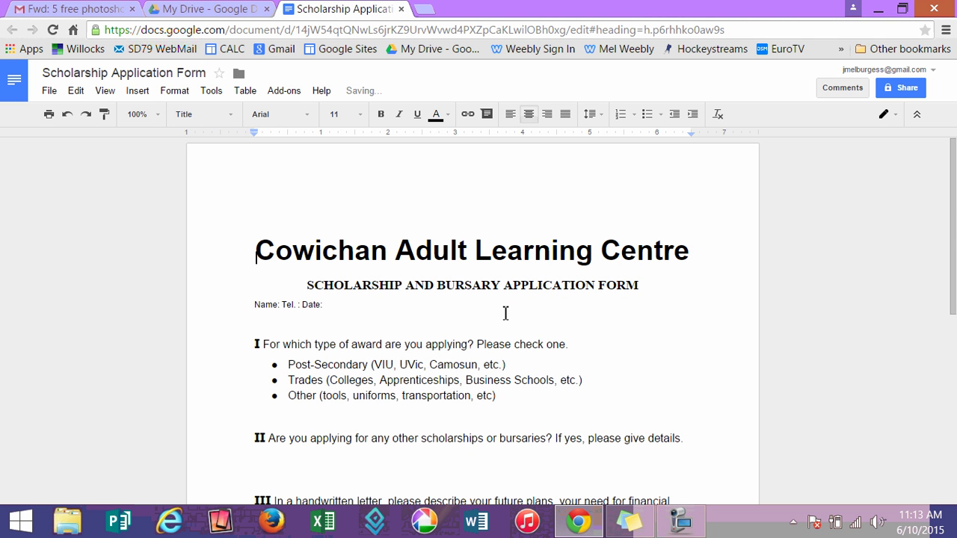
key("ctrl+shift+l")
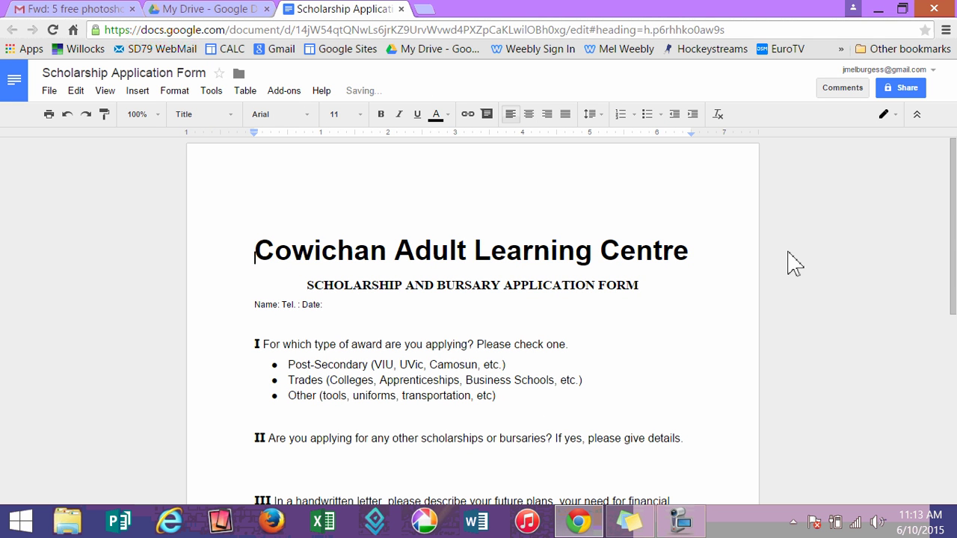
left_click_drag(951, 229, 948, 265)
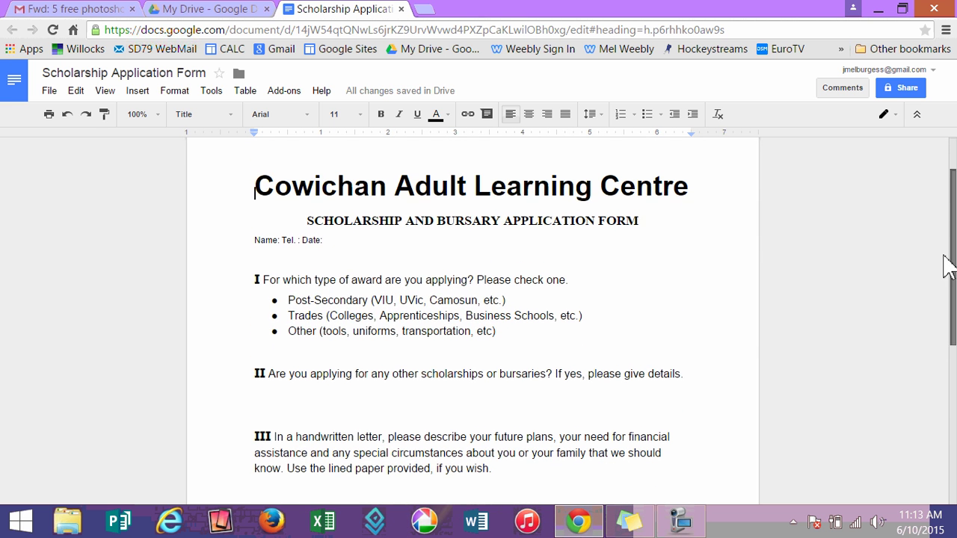
left_click(388, 242)
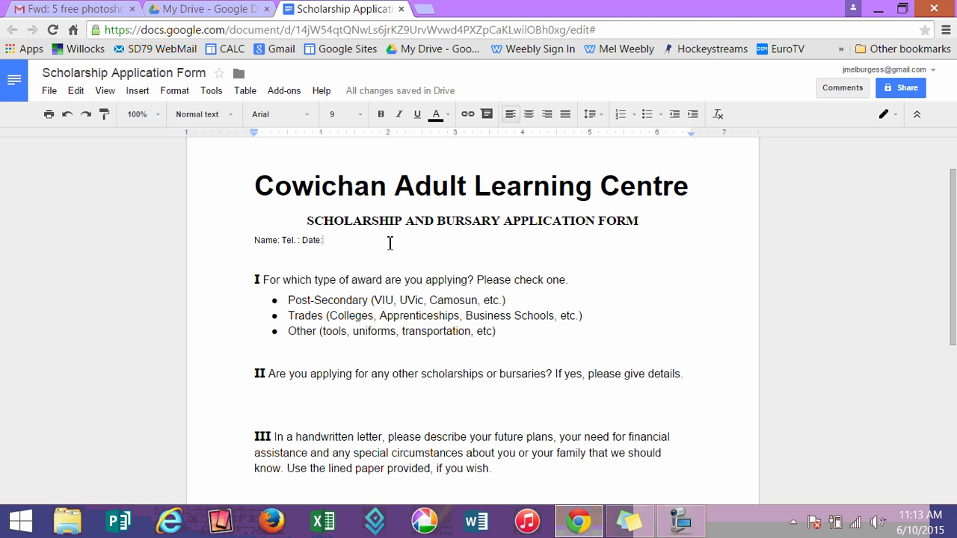
mouse_move(421, 95)
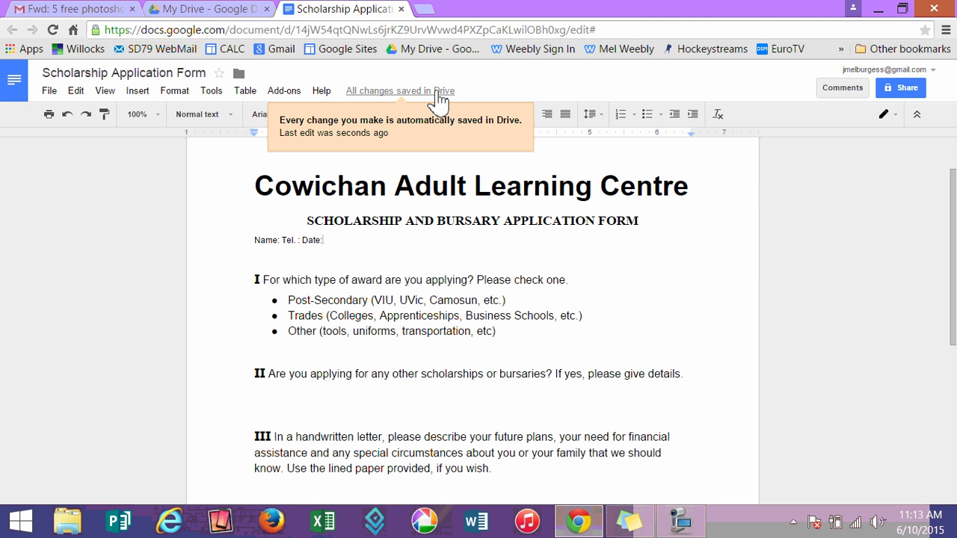